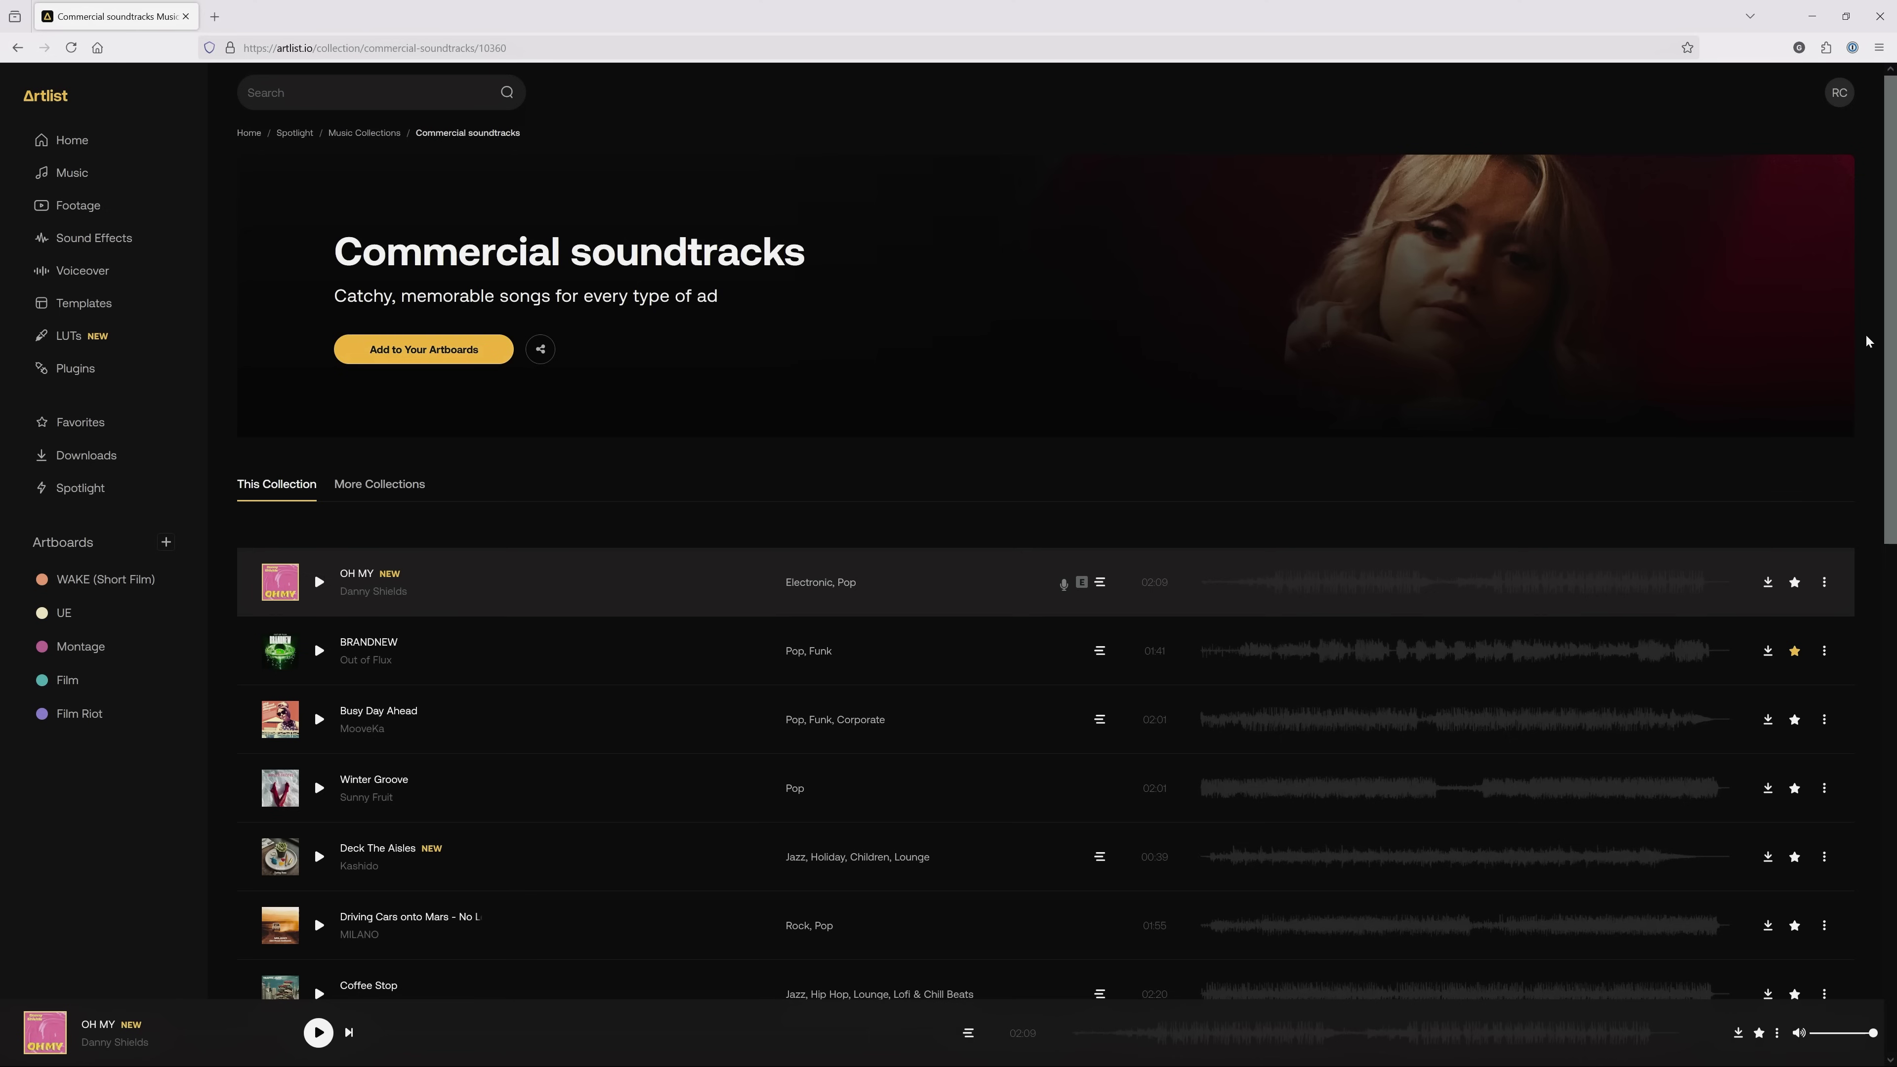
- Scroll down through Artlist's Commercial soundtracks list while OH MY plays
{"action": "scroll", "coordinate": [1866, 344], "scroll_direction": "down", "scroll_amount": 2}
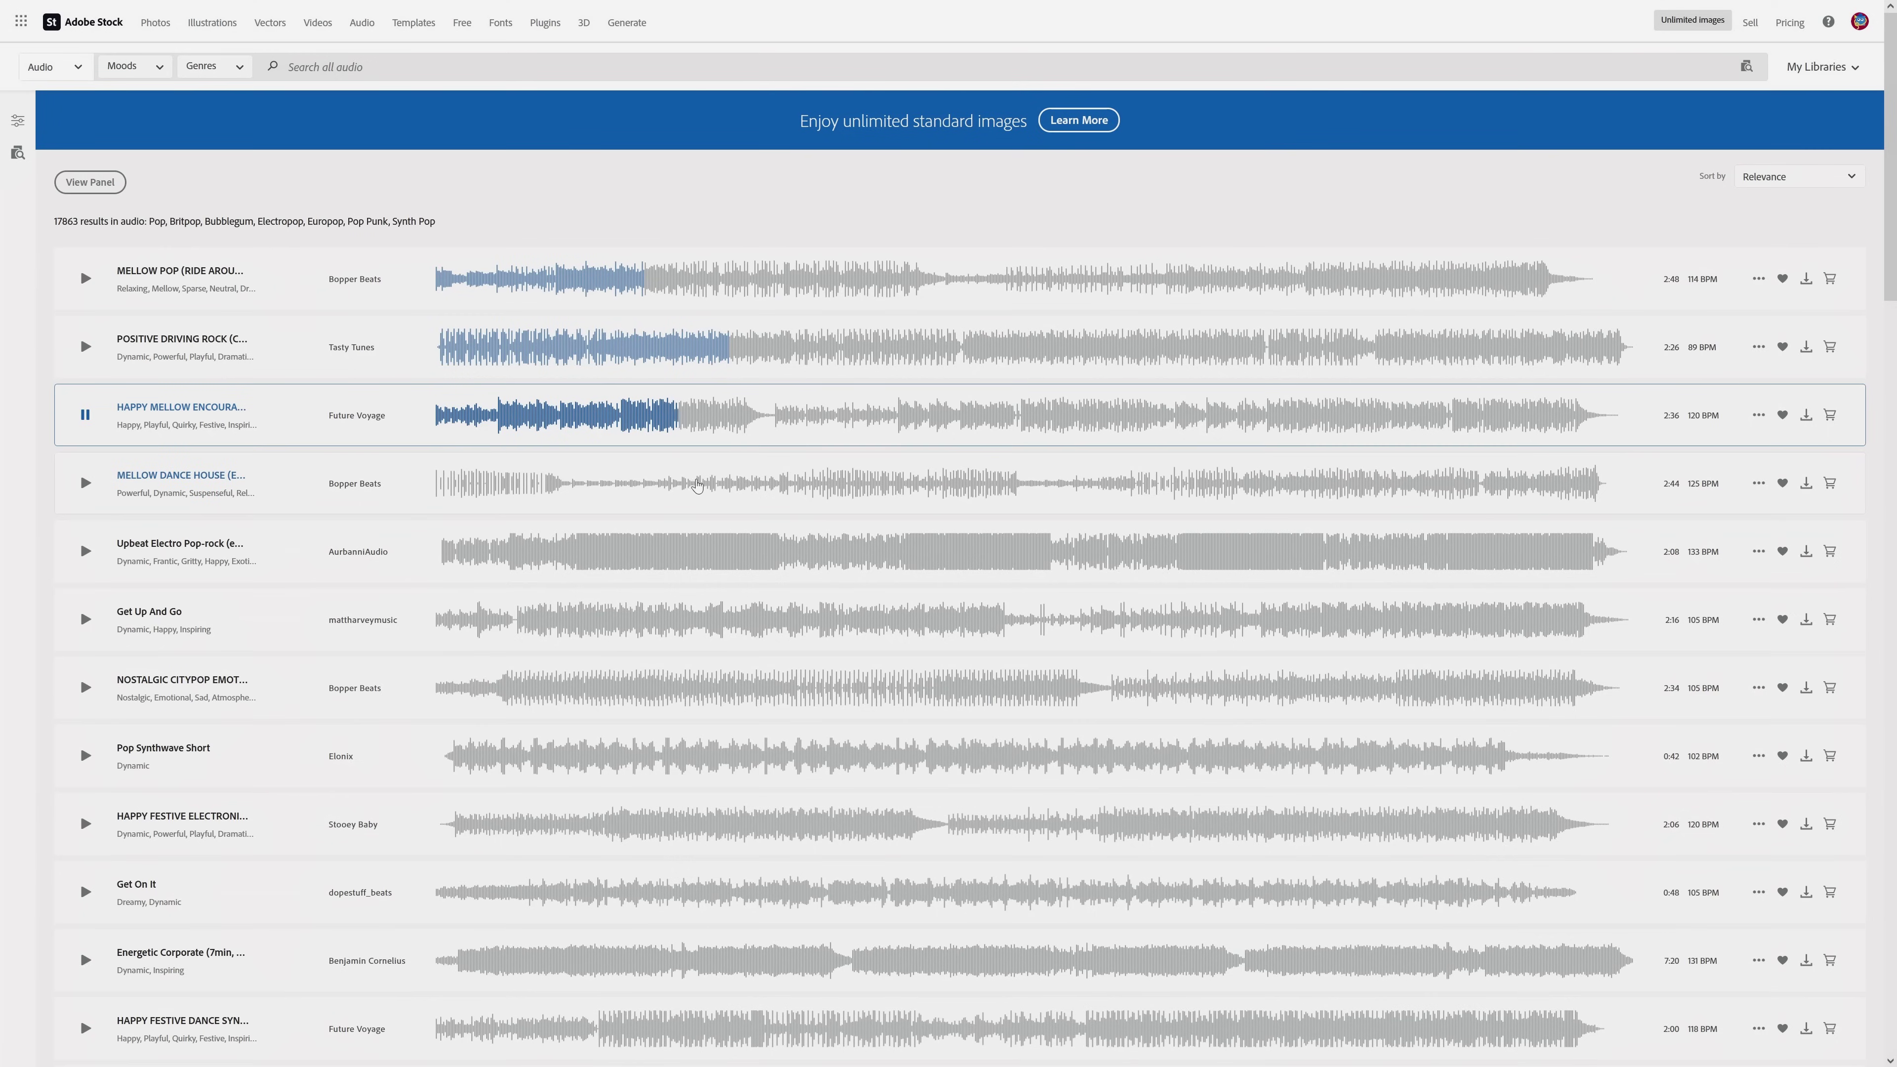
- Play the fourth Adobe Stock pop result from a point partway along its waveform
{"action": "left_click", "coordinate": [696, 486]}
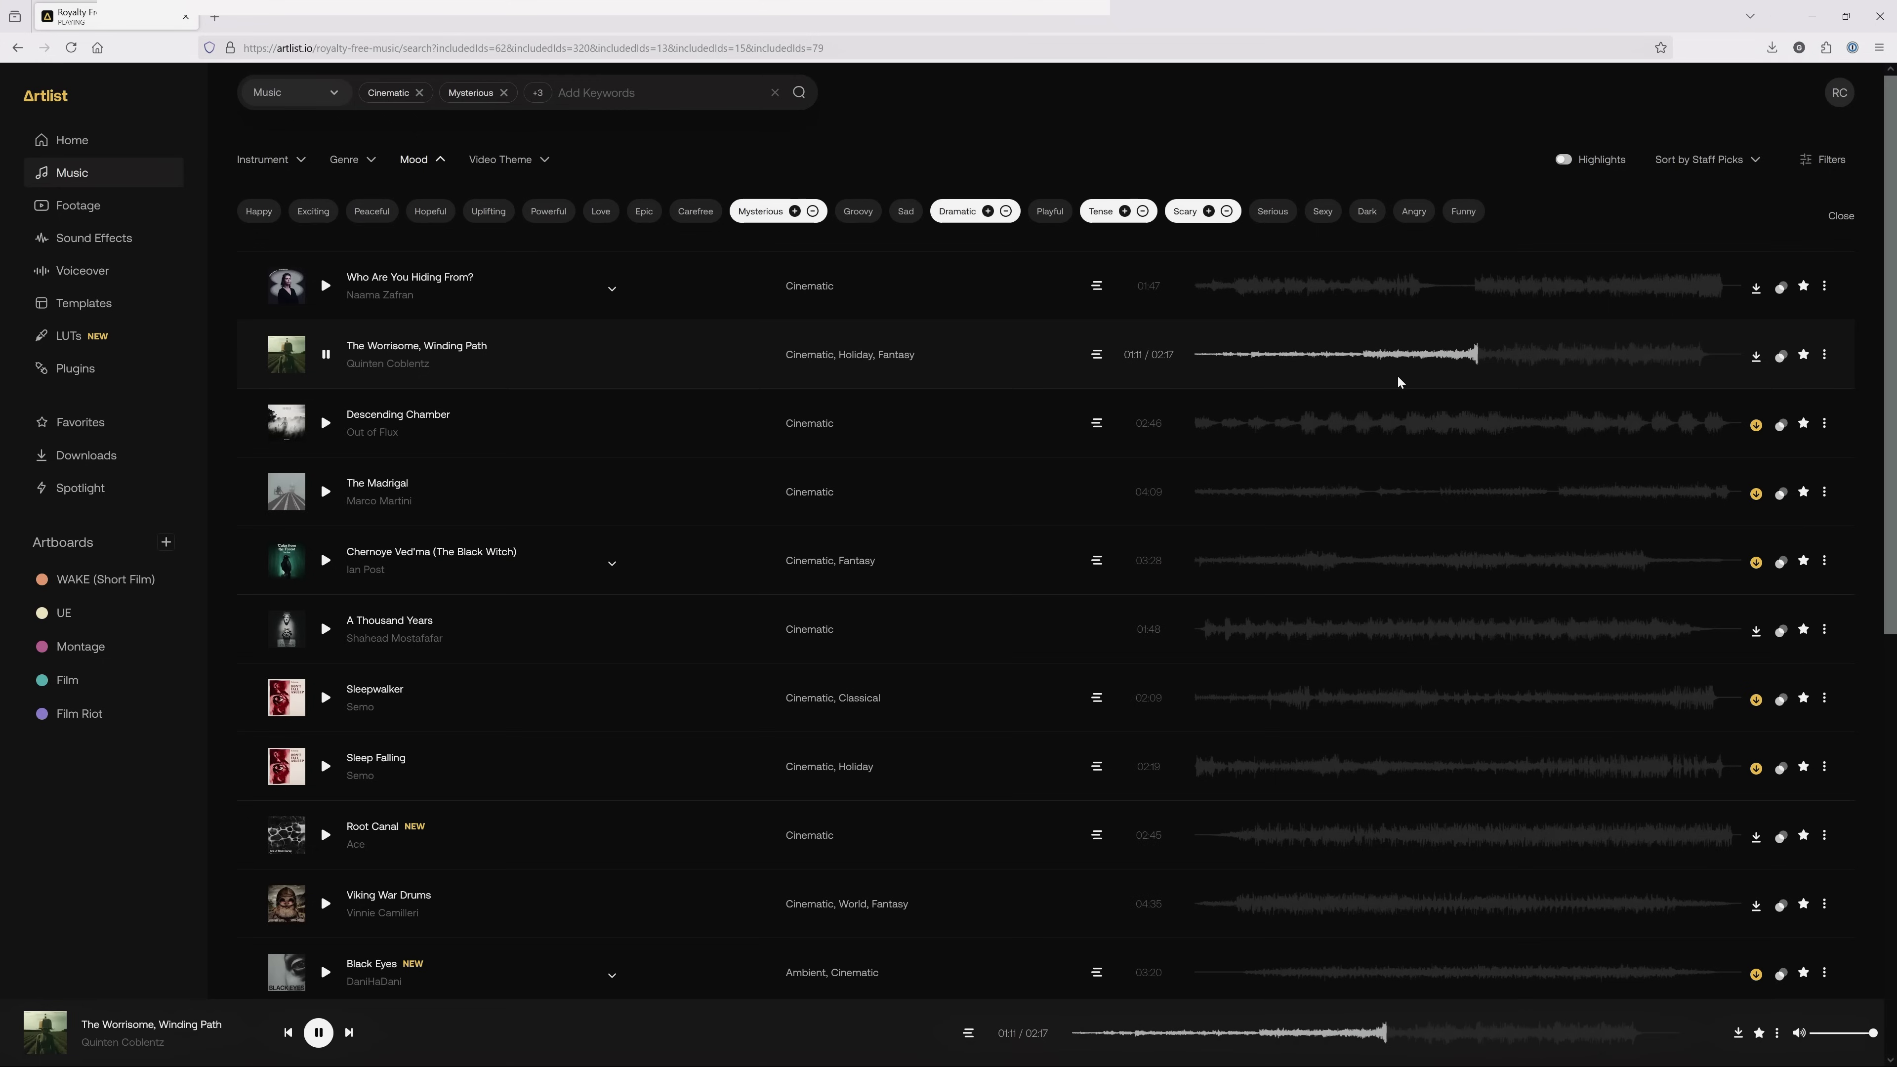
- Start Descending Chamber from partway through its waveform in Artlist's cinematic, tense results
{"action": "left_click", "coordinate": [1323, 432]}
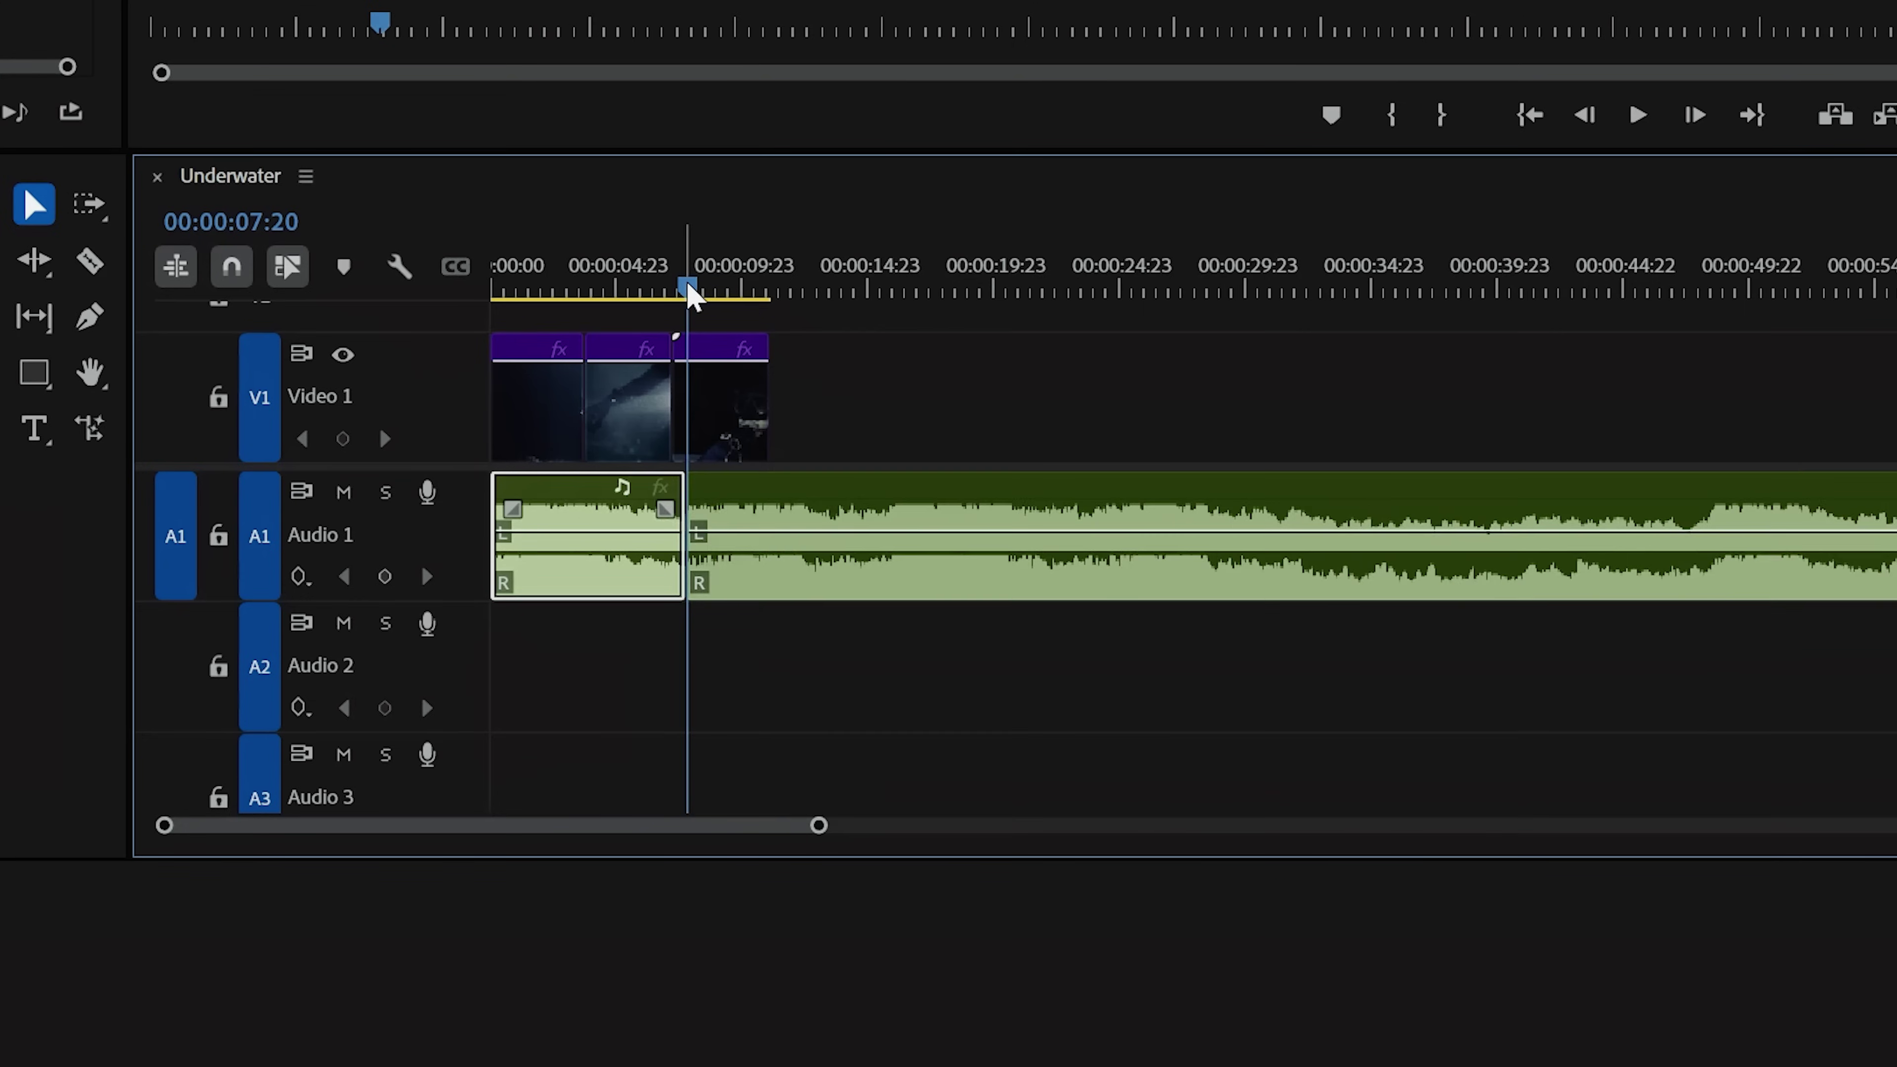
- Split the music where the ending starts, delete the middle, and slide the ending left
{"action": "key", "text": "-"}
{"action": "left_click_drag", "start_coordinate": [694, 290], "coordinate": [1630, 290]}
{"action": "left_click", "coordinate": [1583, 499]}
{"action": "key", "text": "ctrl+k"}
{"action": "key", "text": "Delete"}
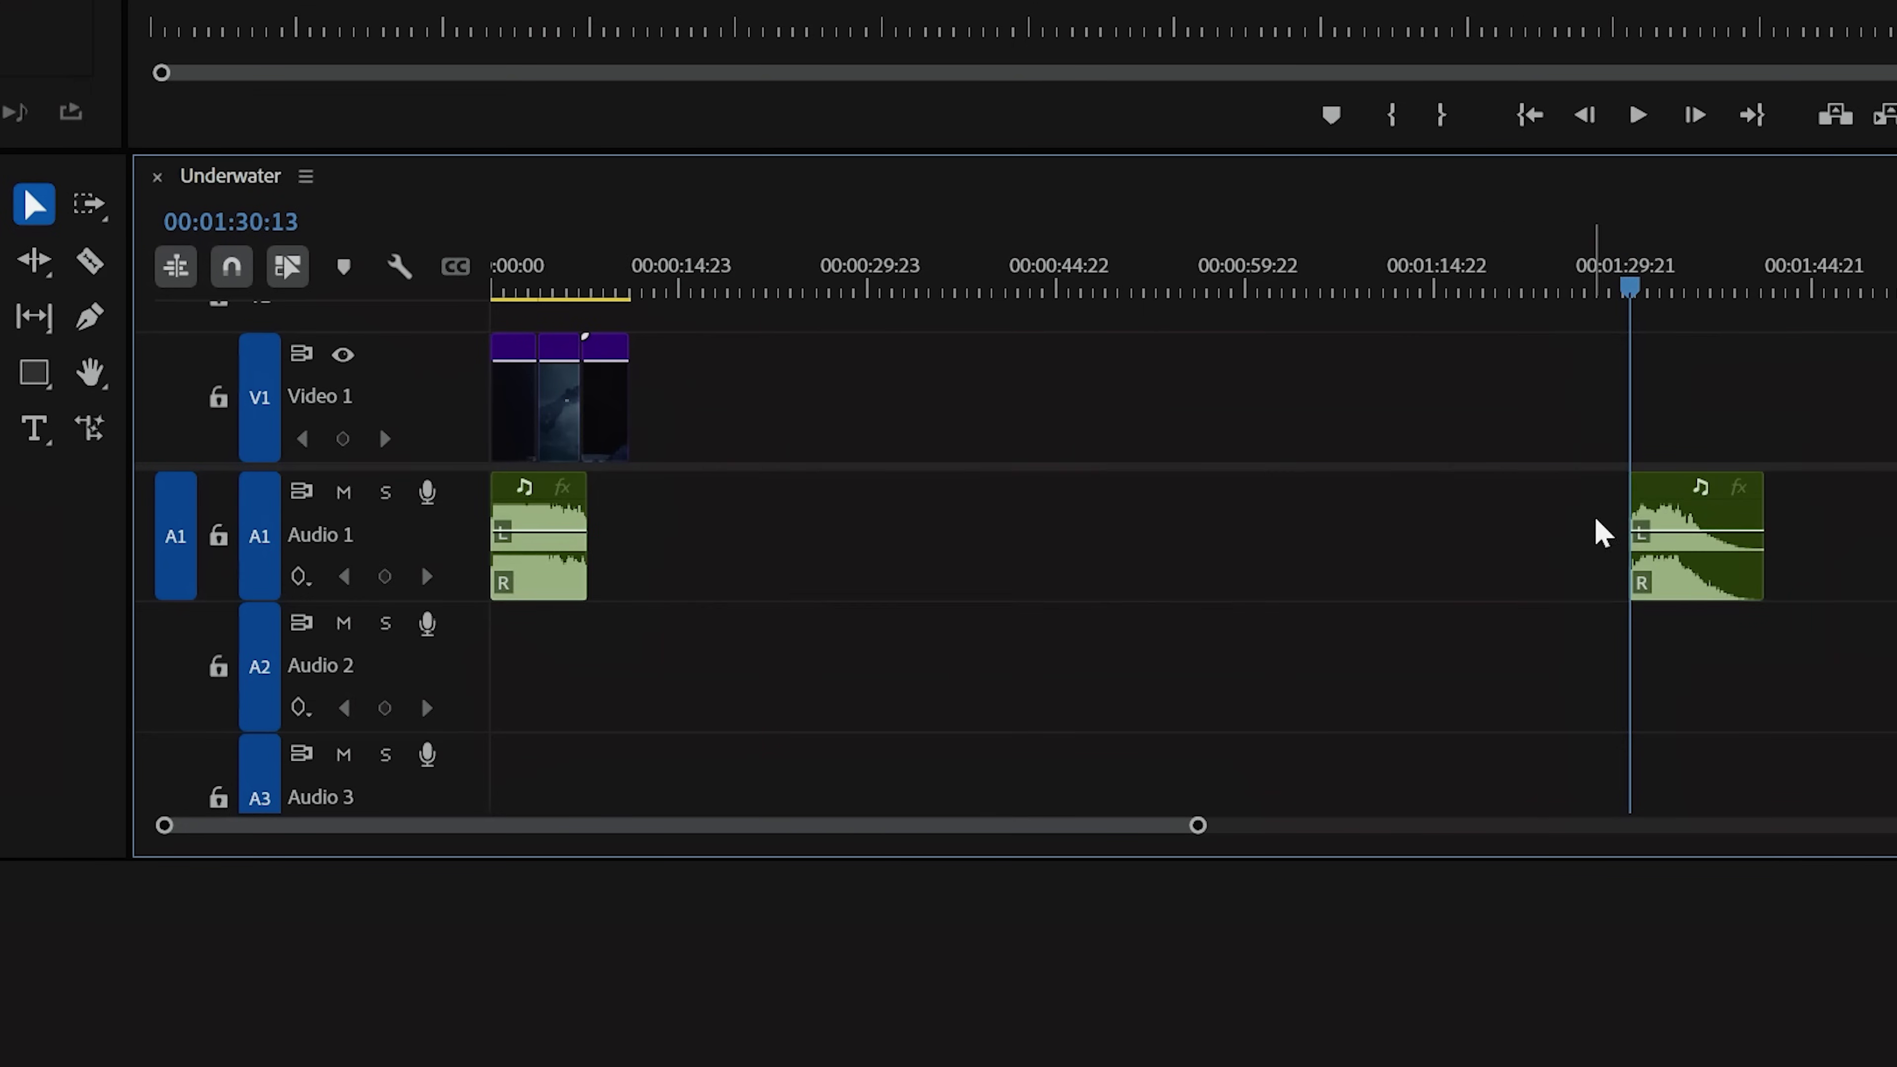
{"action": "left_click_drag", "start_coordinate": [1672, 515], "coordinate": [635, 523]}
- Cut the music where the video ends, move the ending onto A1, and delete the leftover piece
{"action": "left_click", "coordinate": [597, 290]}
{"action": "key", "text": "="}
{"action": "key", "text": "="}
{"action": "key", "text": "="}
{"action": "key", "text": "="}
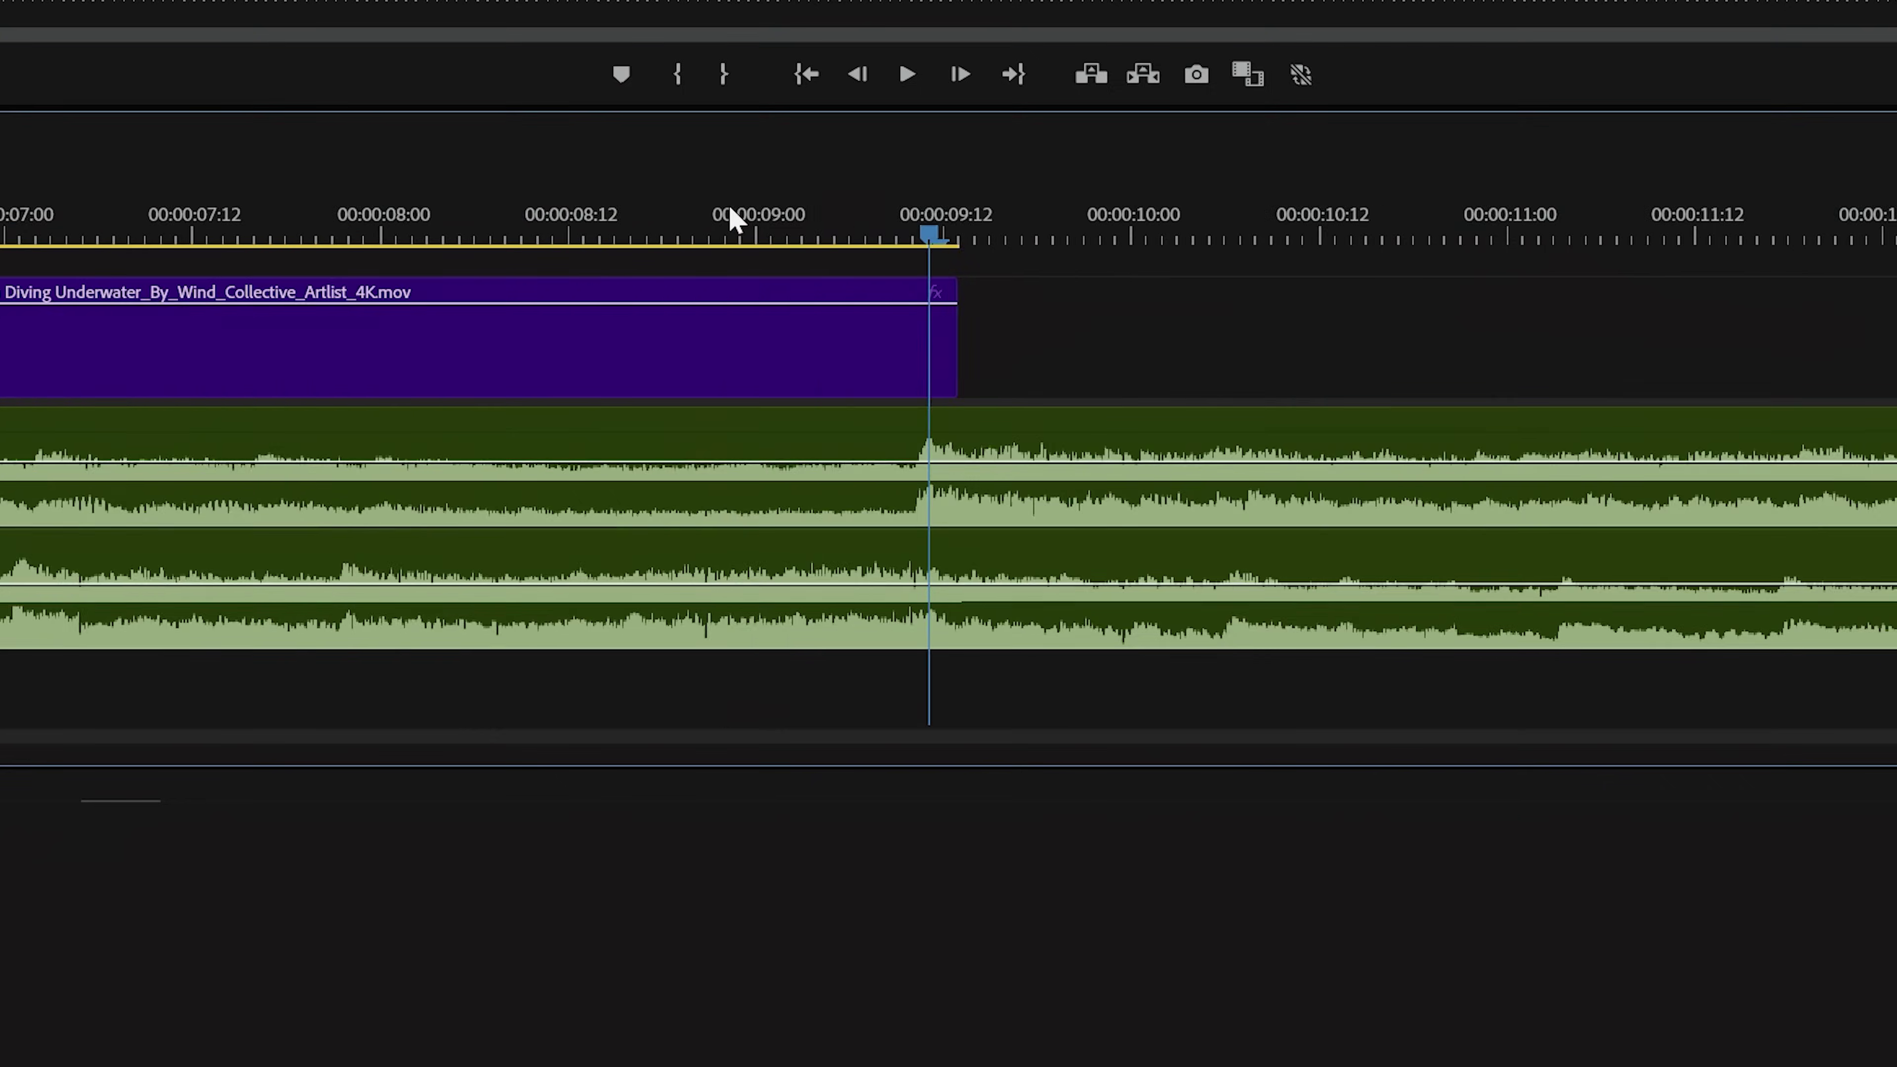
{"action": "key", "text": "="}
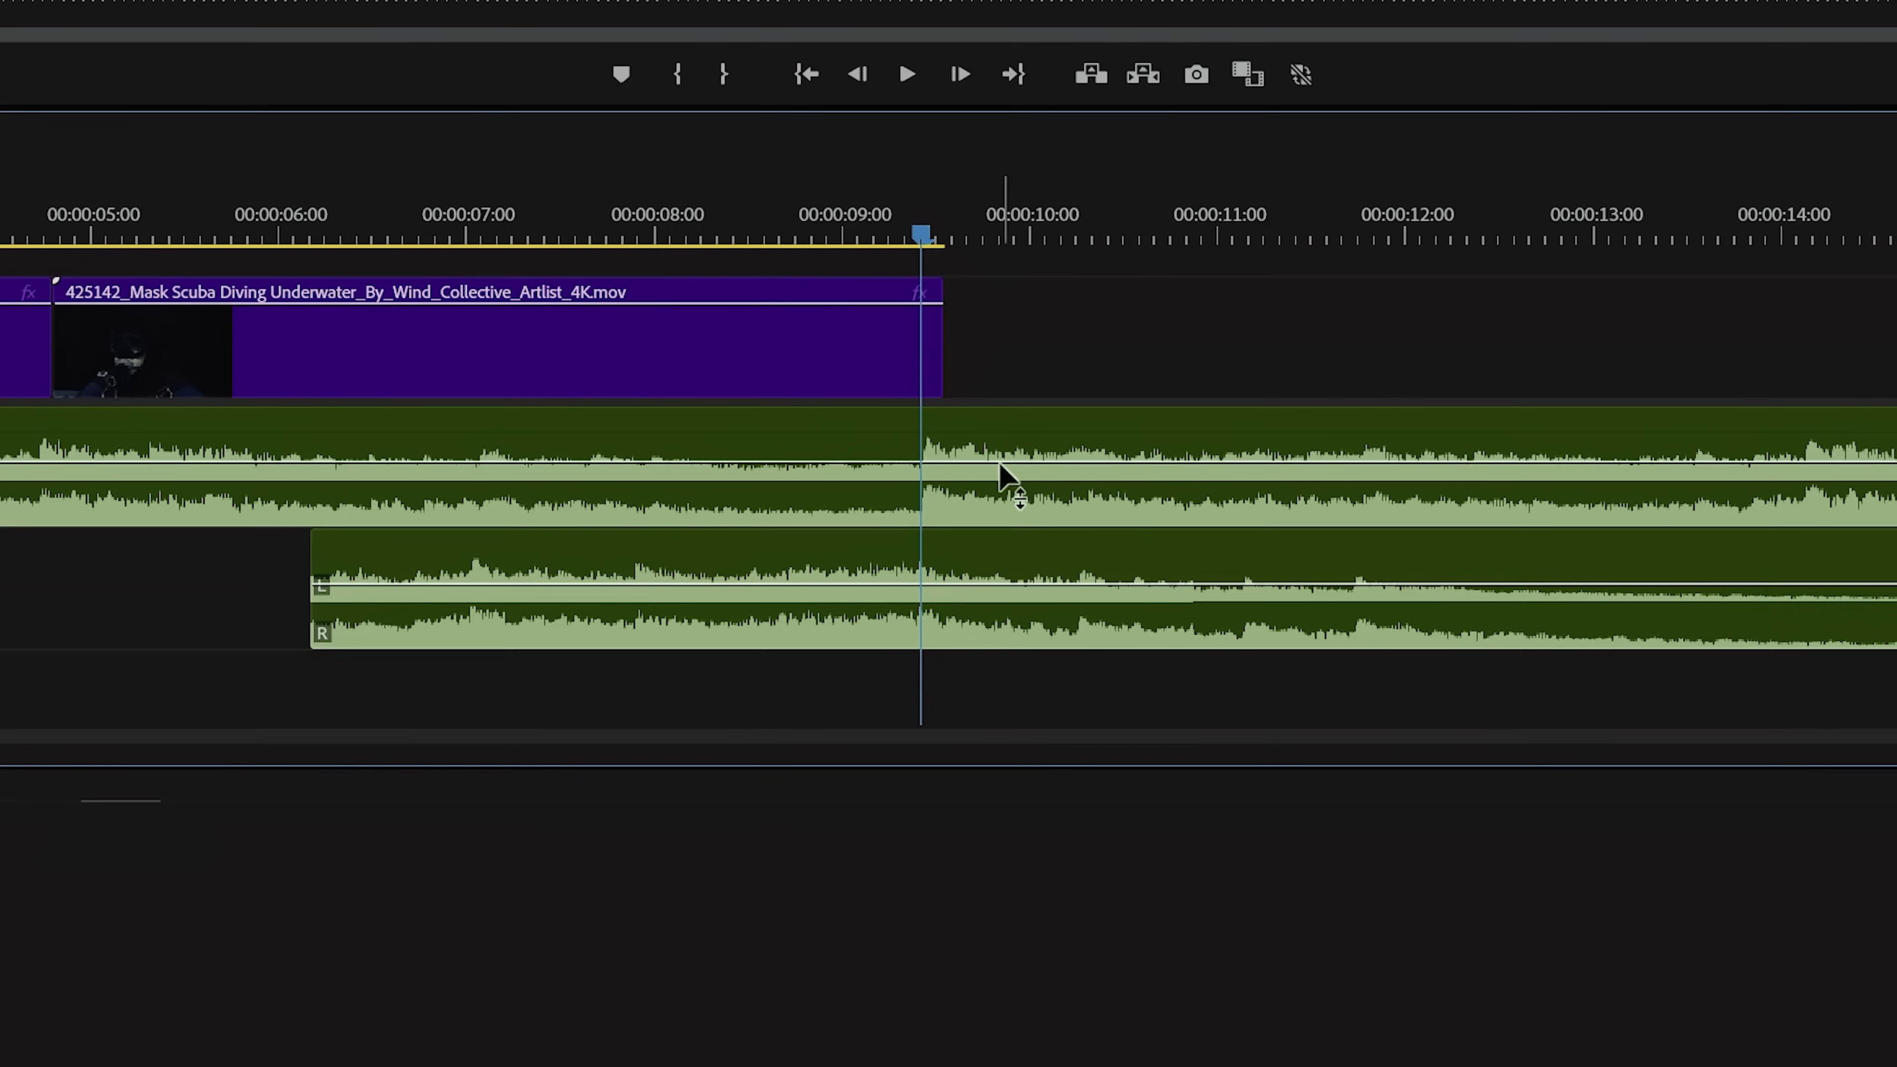
{"action": "left_click", "coordinate": [1007, 556]}
{"action": "key", "text": "ctrl+k"}
{"action": "mouse_move", "coordinate": [1012, 524]}
{"action": "left_mouse_down"}
{"action": "mouse_move", "coordinate": [1012, 563]}
{"action": "mouse_move", "coordinate": [1010, 522]}
{"action": "left_mouse_up"}
{"action": "left_click", "coordinate": [835, 551]}
{"action": "key", "text": "Delete"}
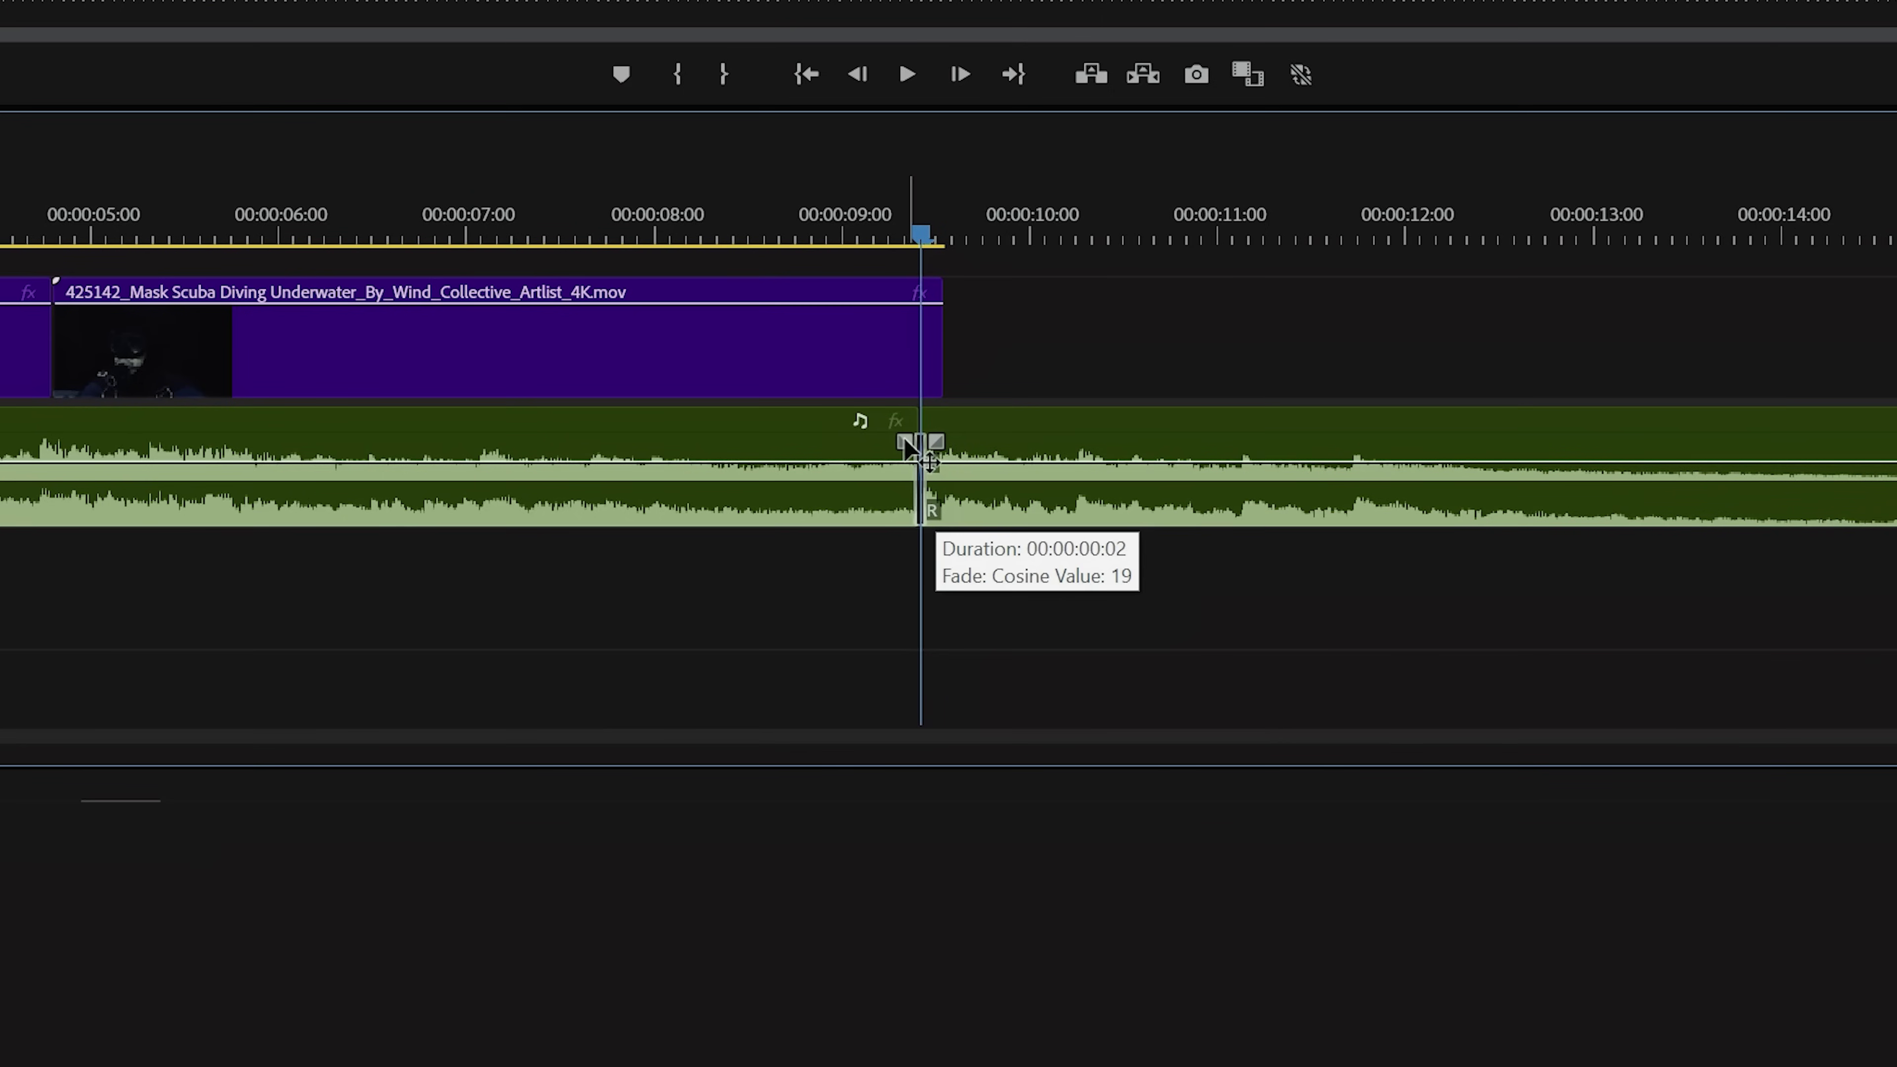
{"action": "key", "text": "space"}
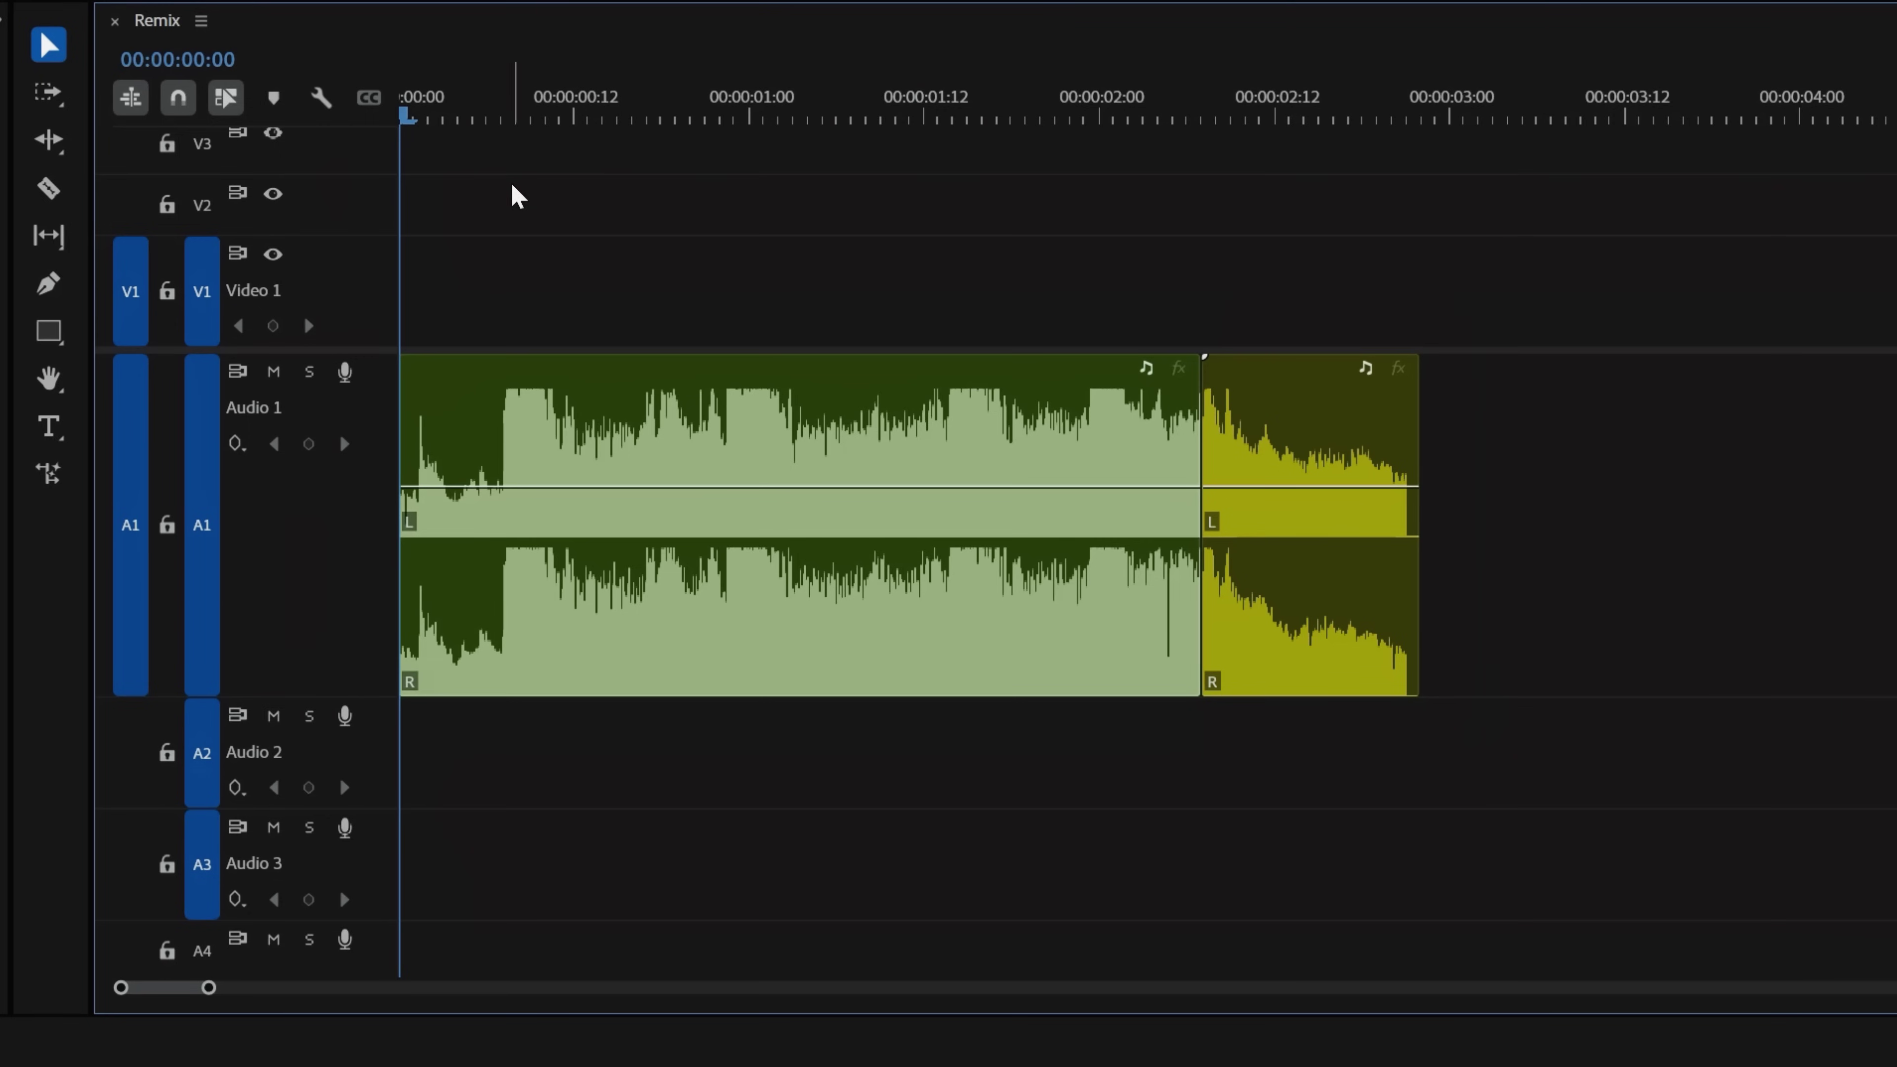
- Isolate the song's final hit with two Ctrl+K splits and nest it into its own sequence
{"action": "key", "text": "space"}
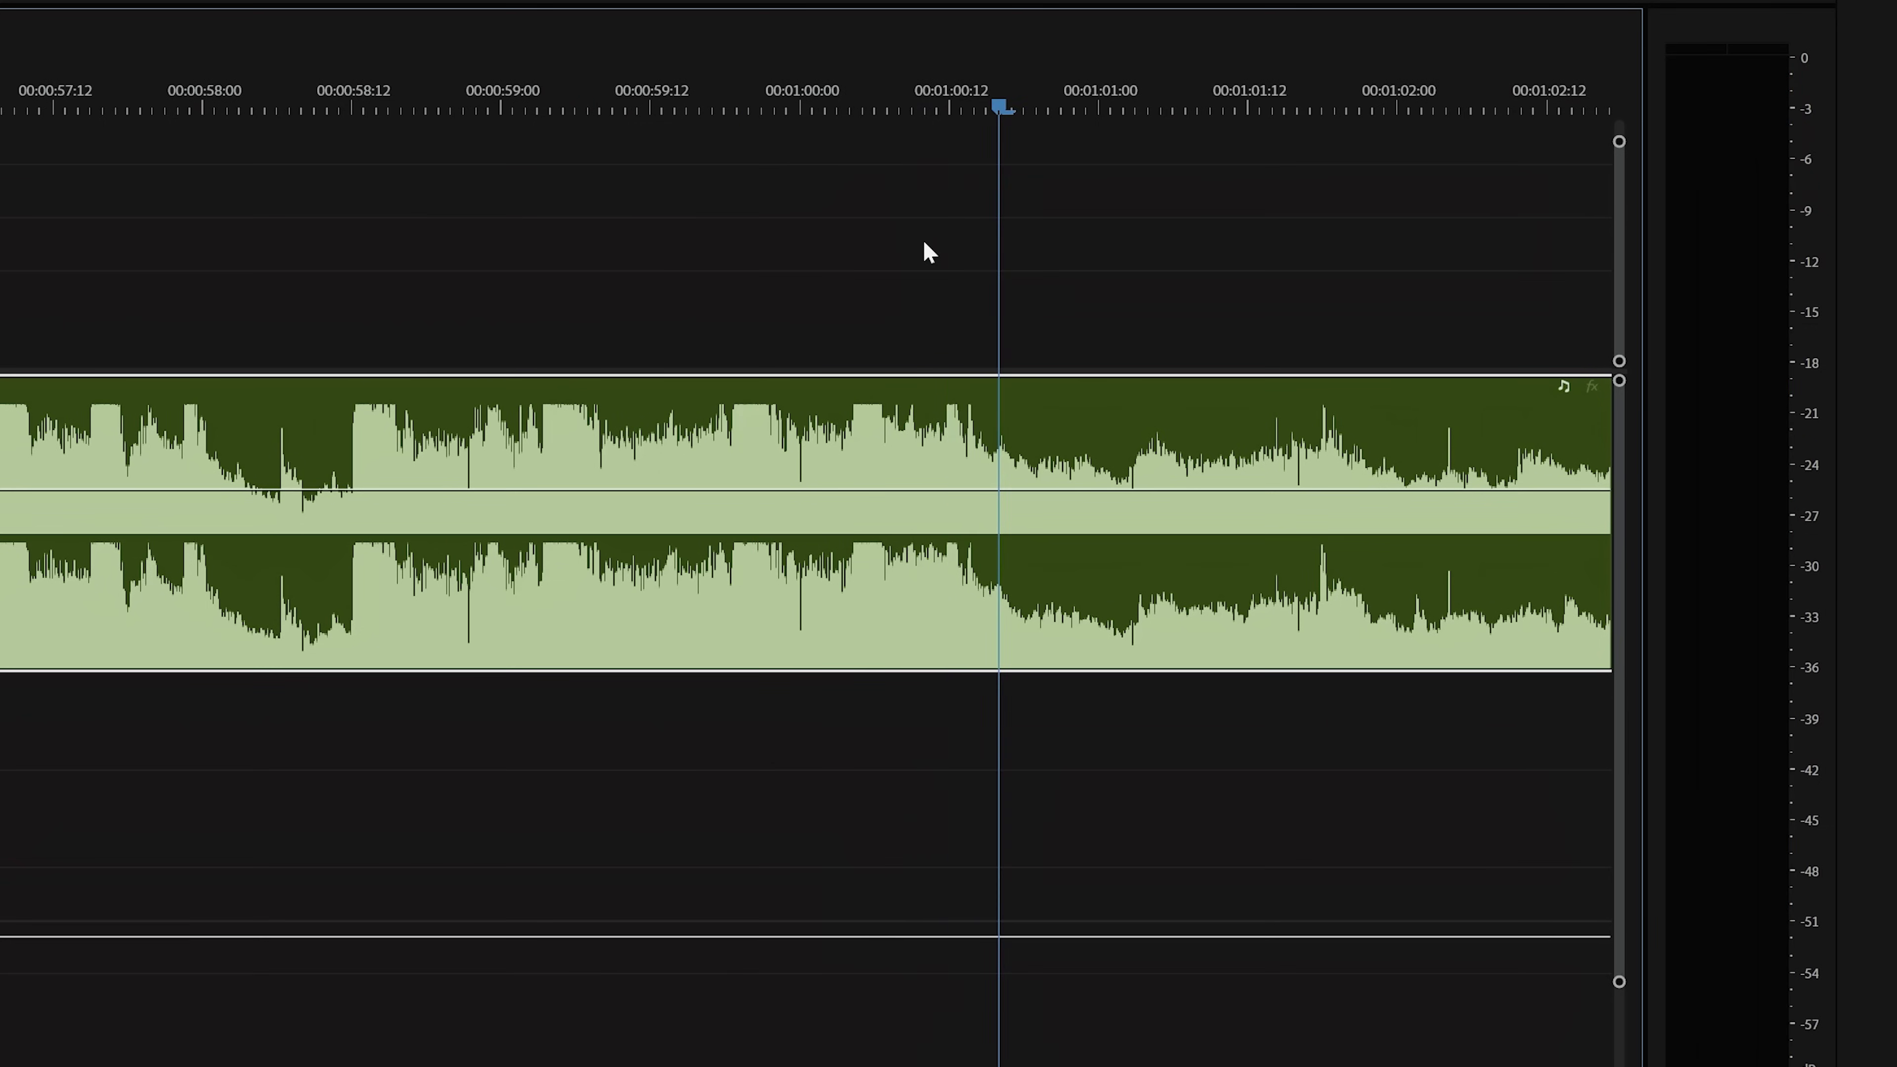
{"action": "left_click", "coordinate": [949, 105]}
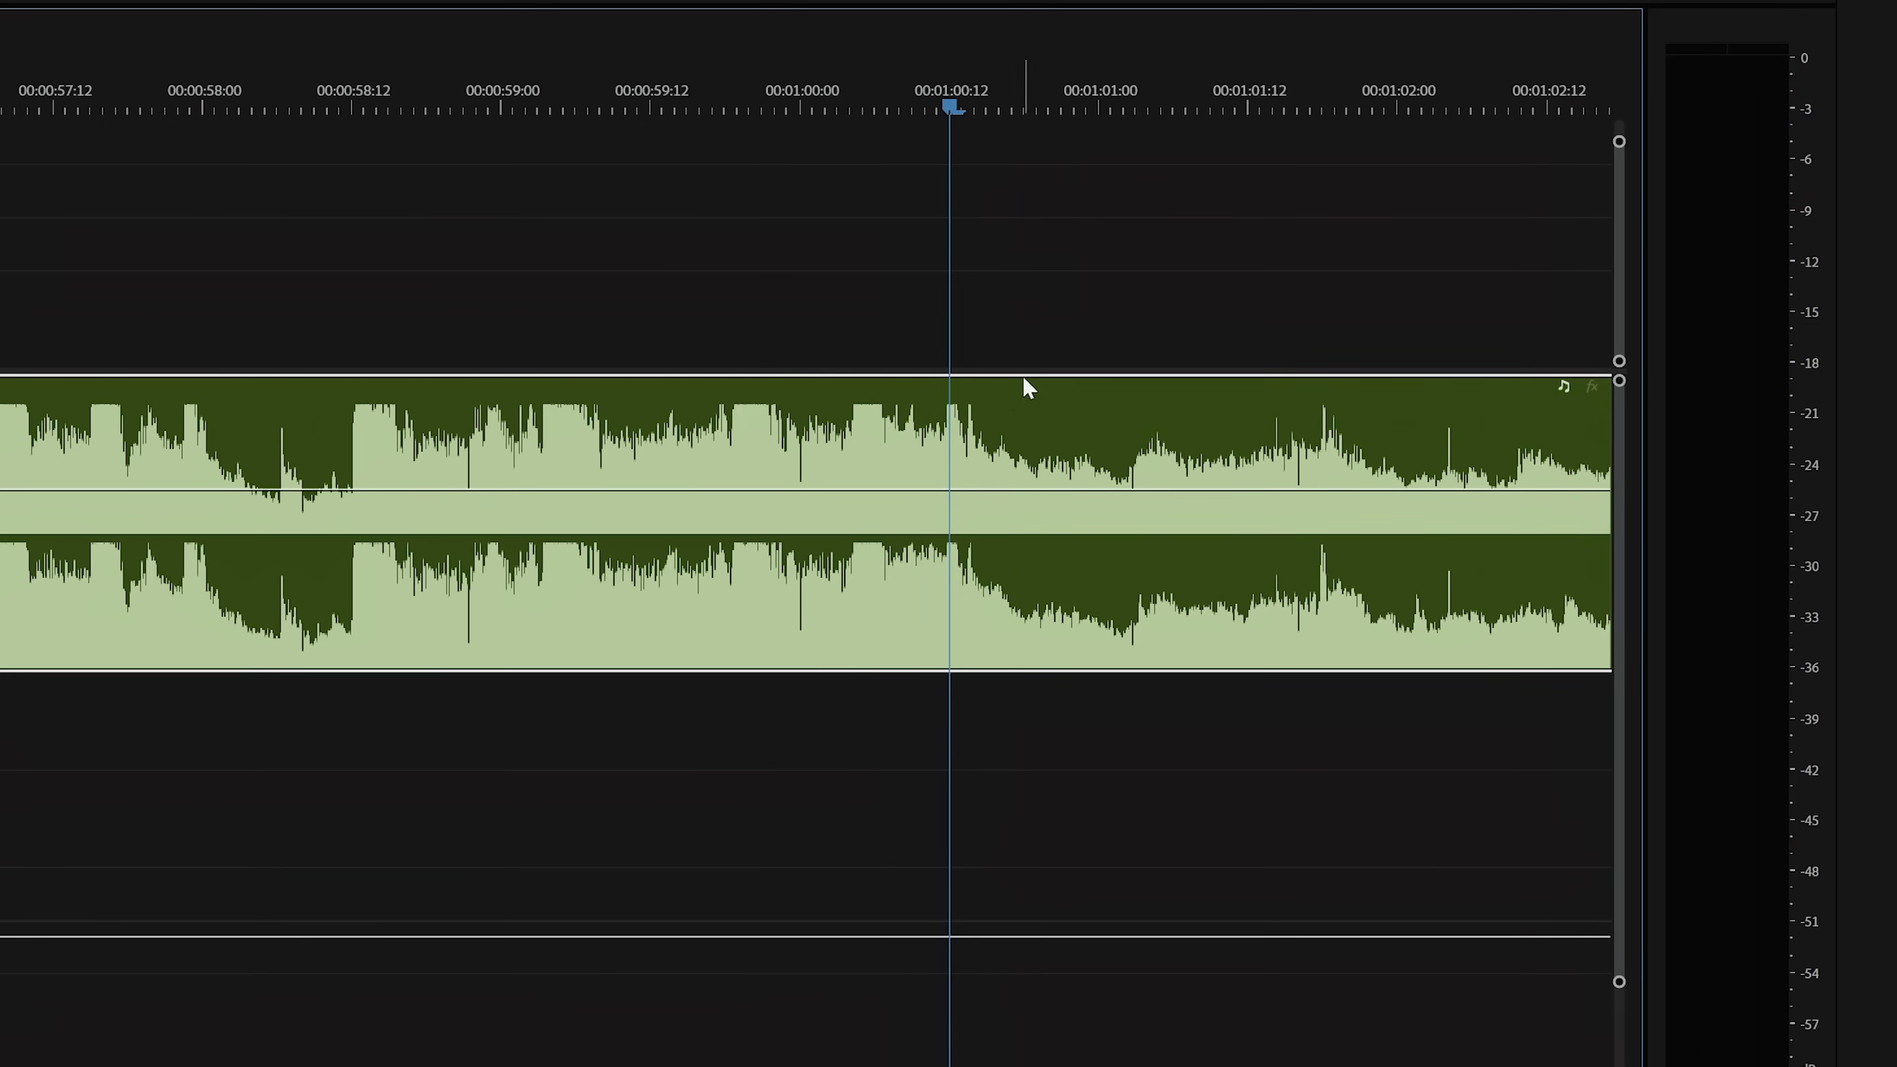
{"action": "key", "text": "ctrl+k"}
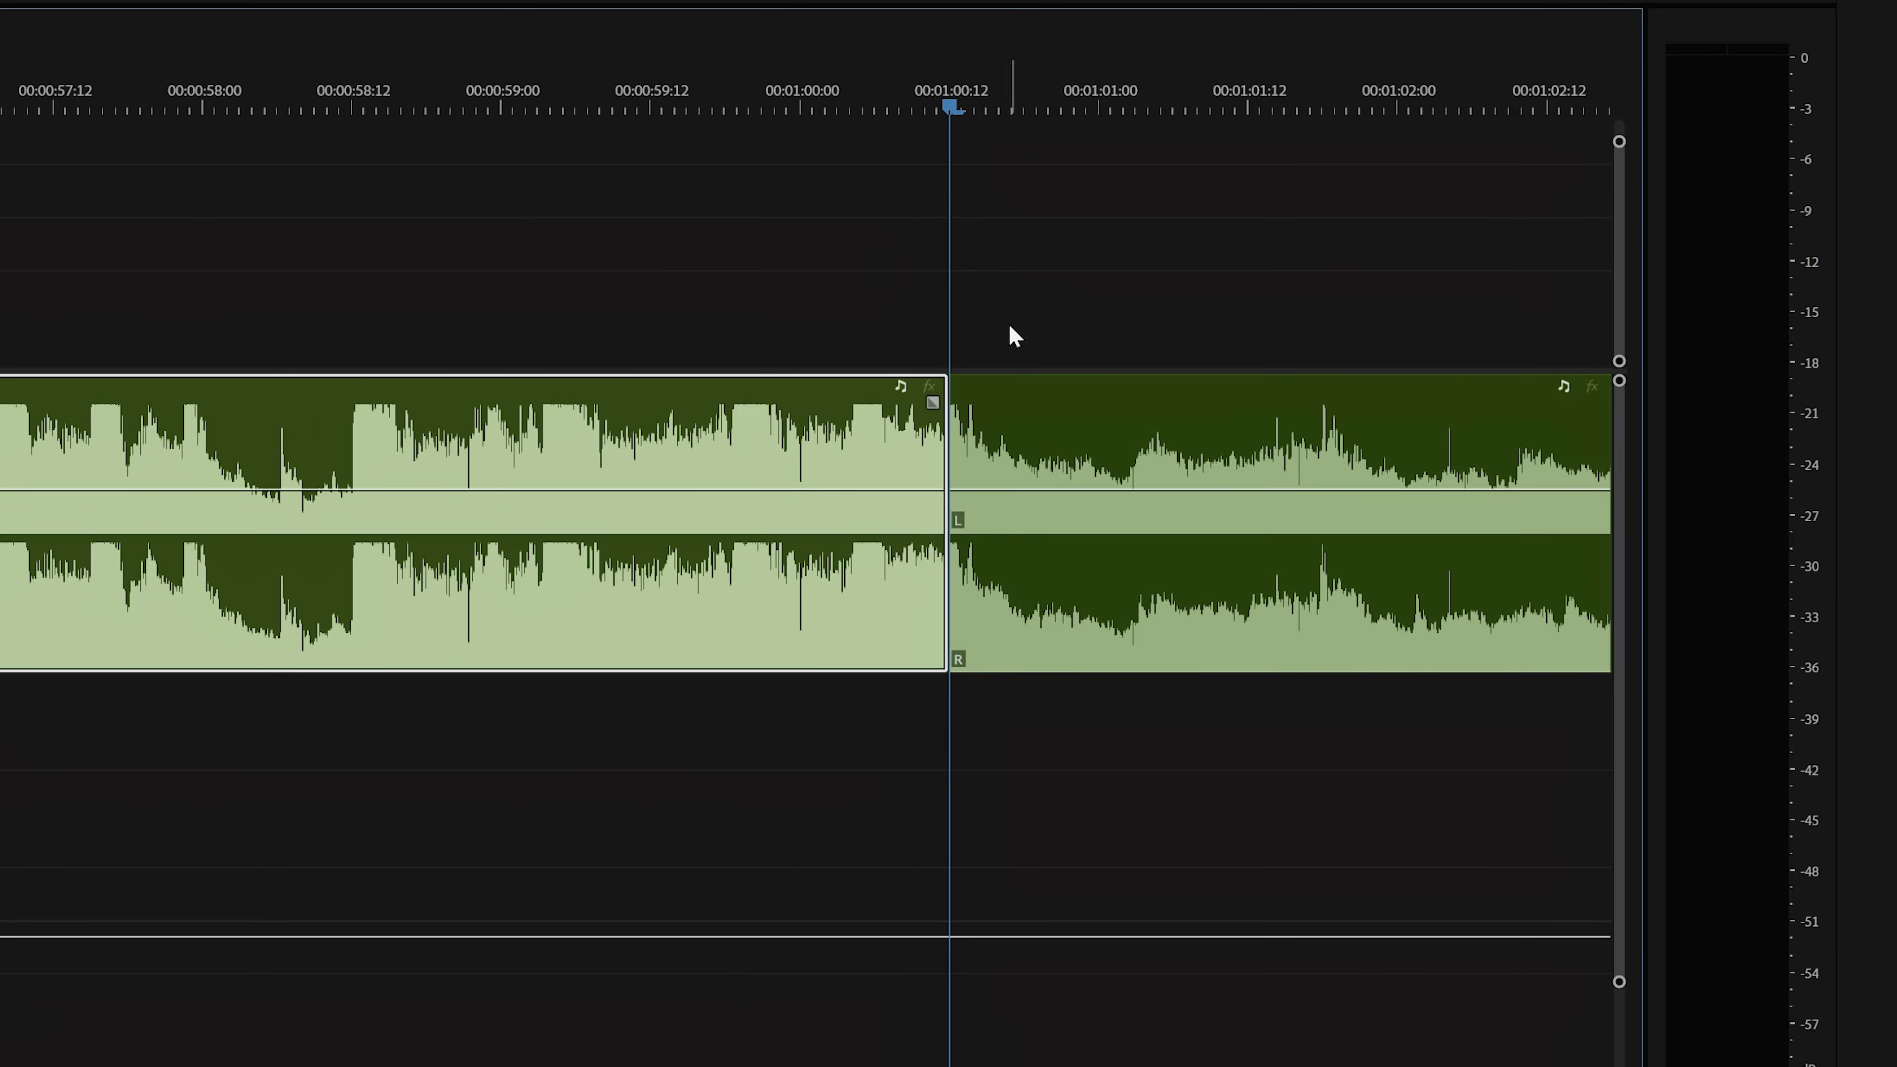
{"action": "key", "text": "space"}
{"action": "key", "text": "space"}
{"action": "key", "text": "ctrl+k"}
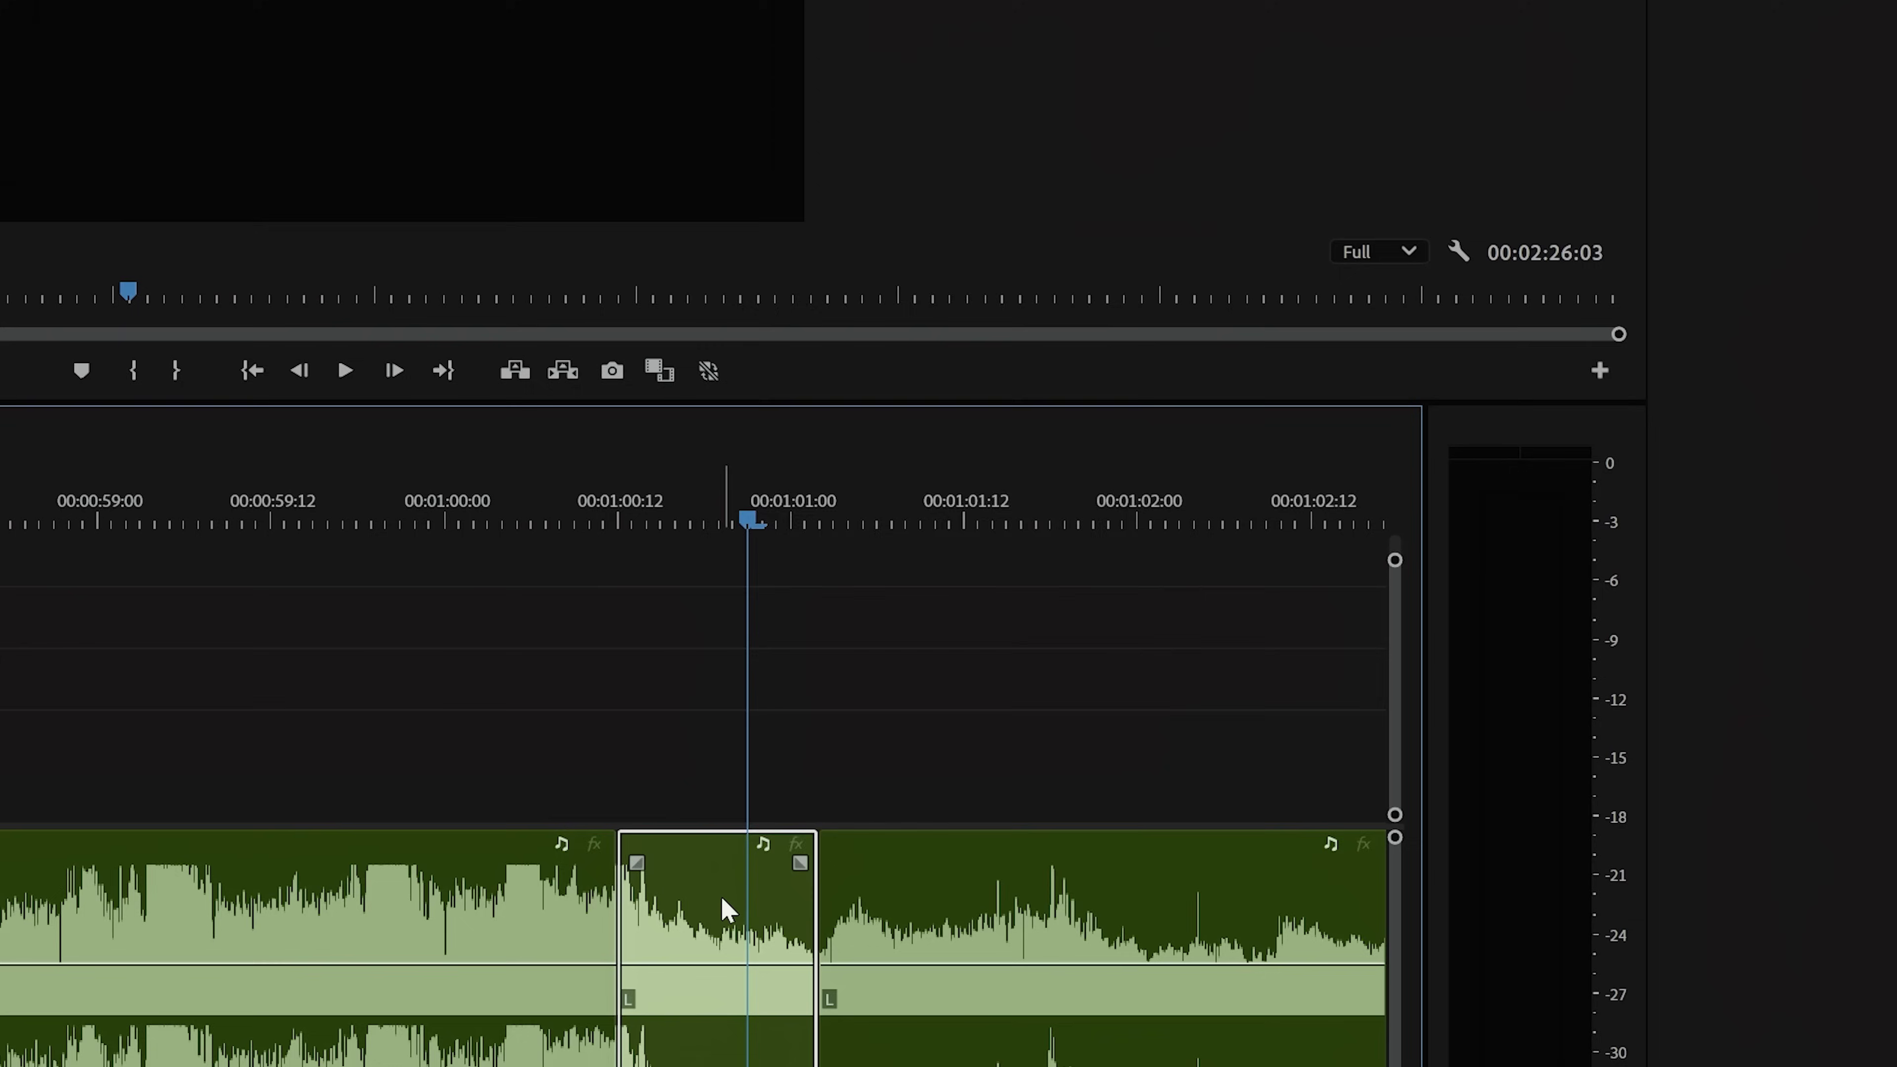
{"action": "right_click", "coordinate": [1037, 436]}
{"action": "left_click", "coordinate": [816, 334]}
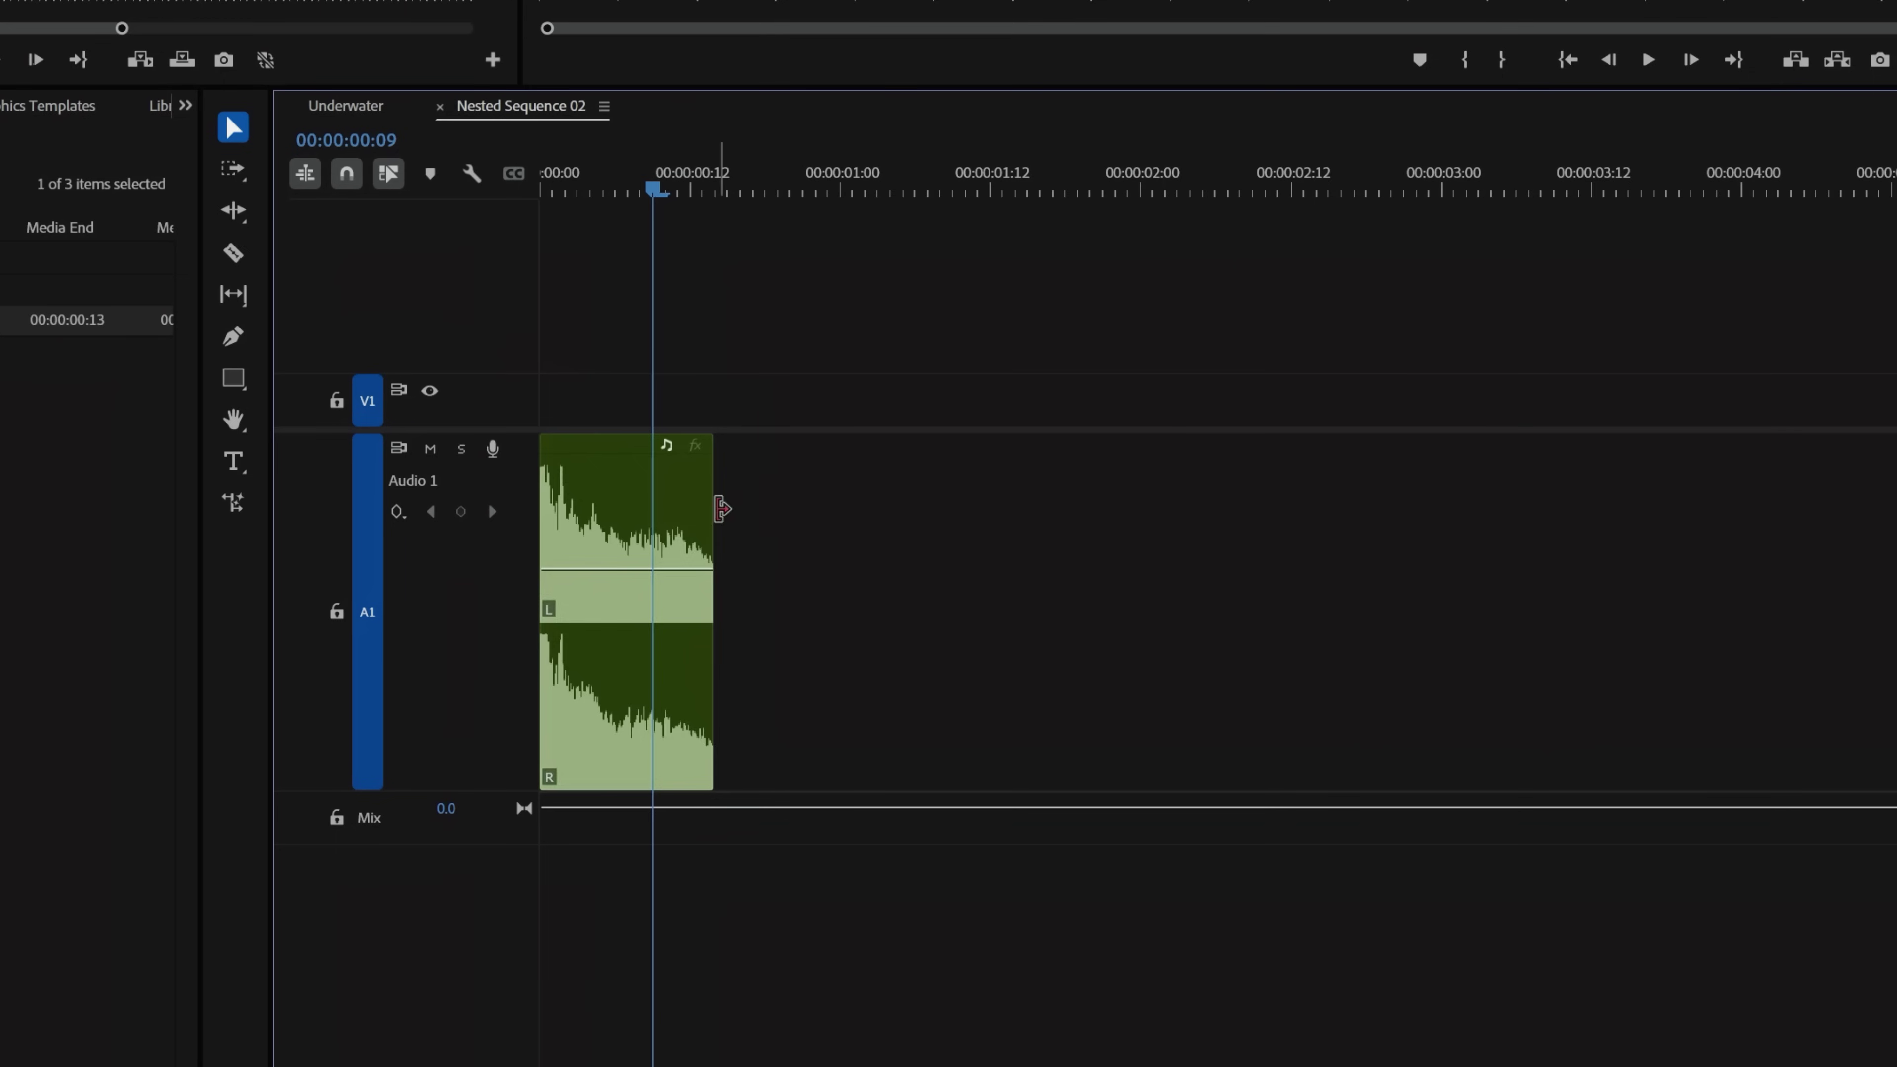
- In the nested sequence, lengthen the clip, disable the extra audio clip, and extend it for a tail
{"action": "left_click_drag", "start_coordinate": [717, 510], "coordinate": [818, 518]}
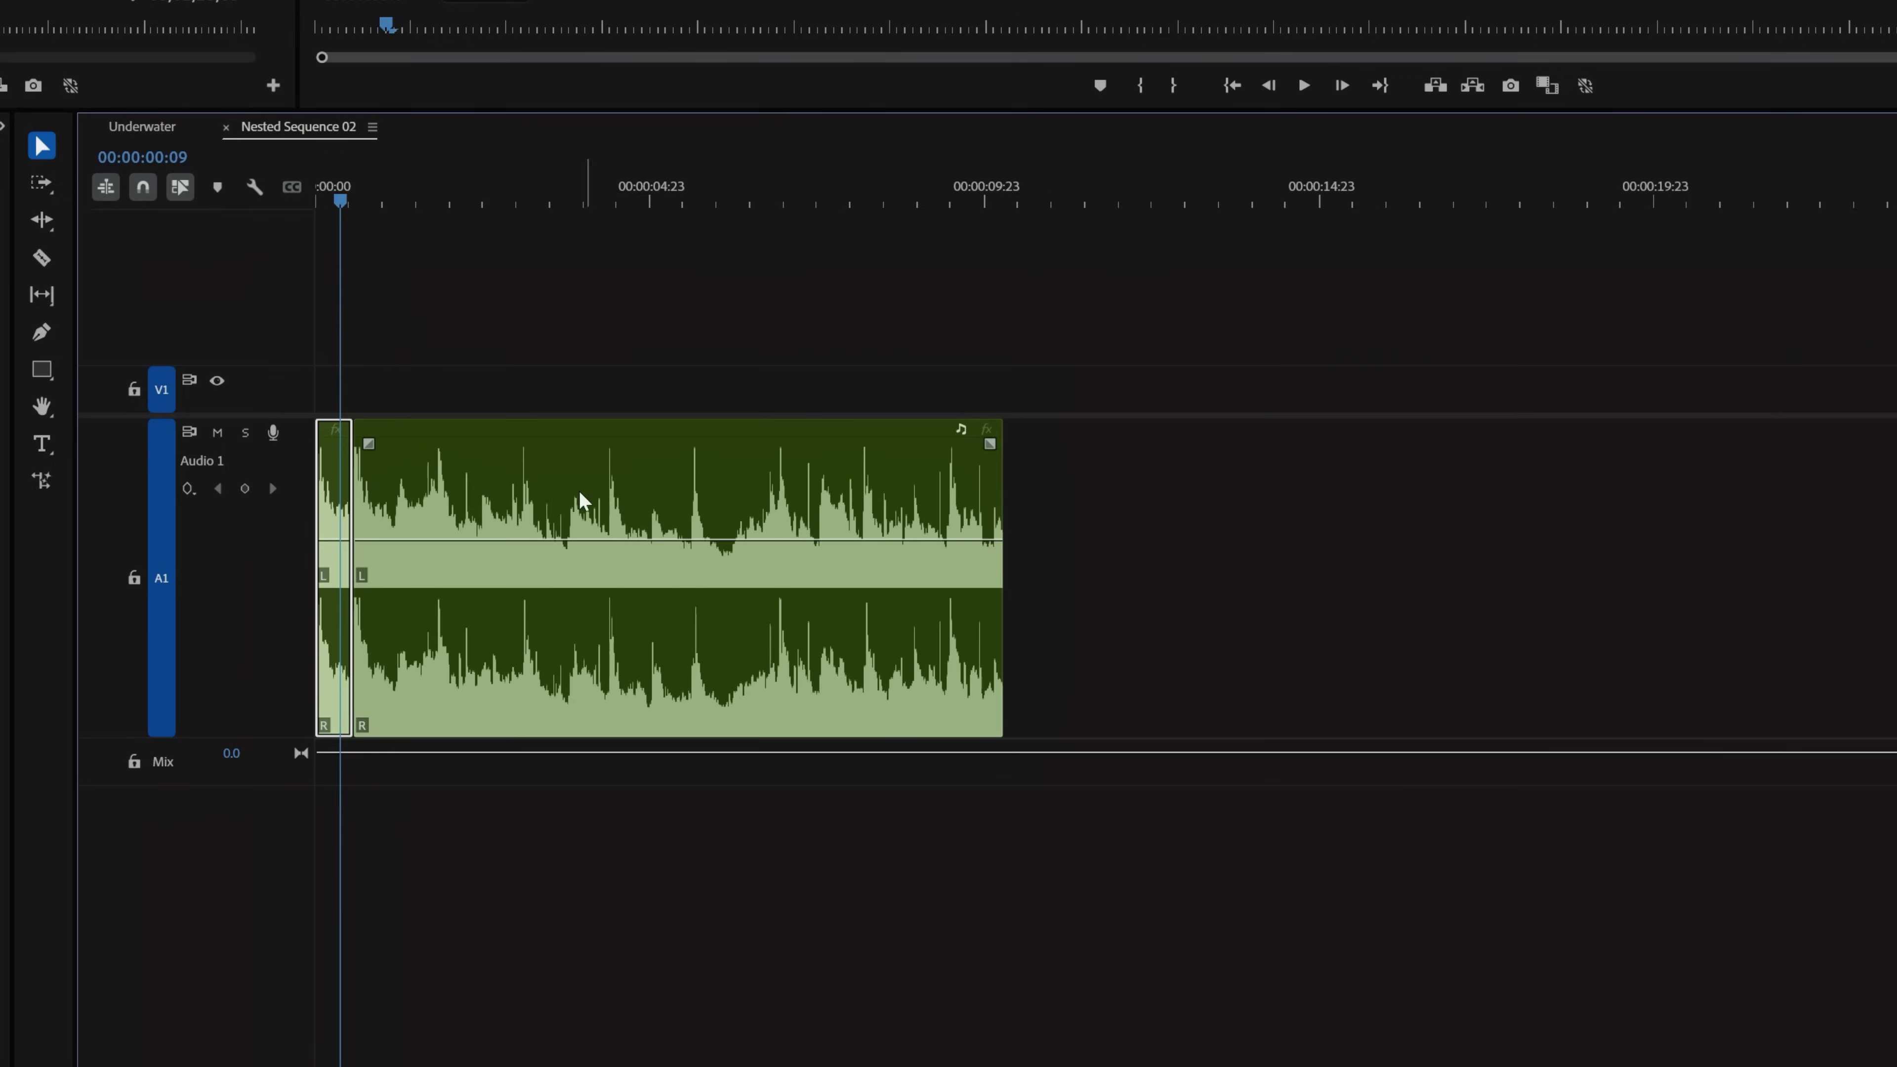
{"action": "right_click", "coordinate": [548, 497]}
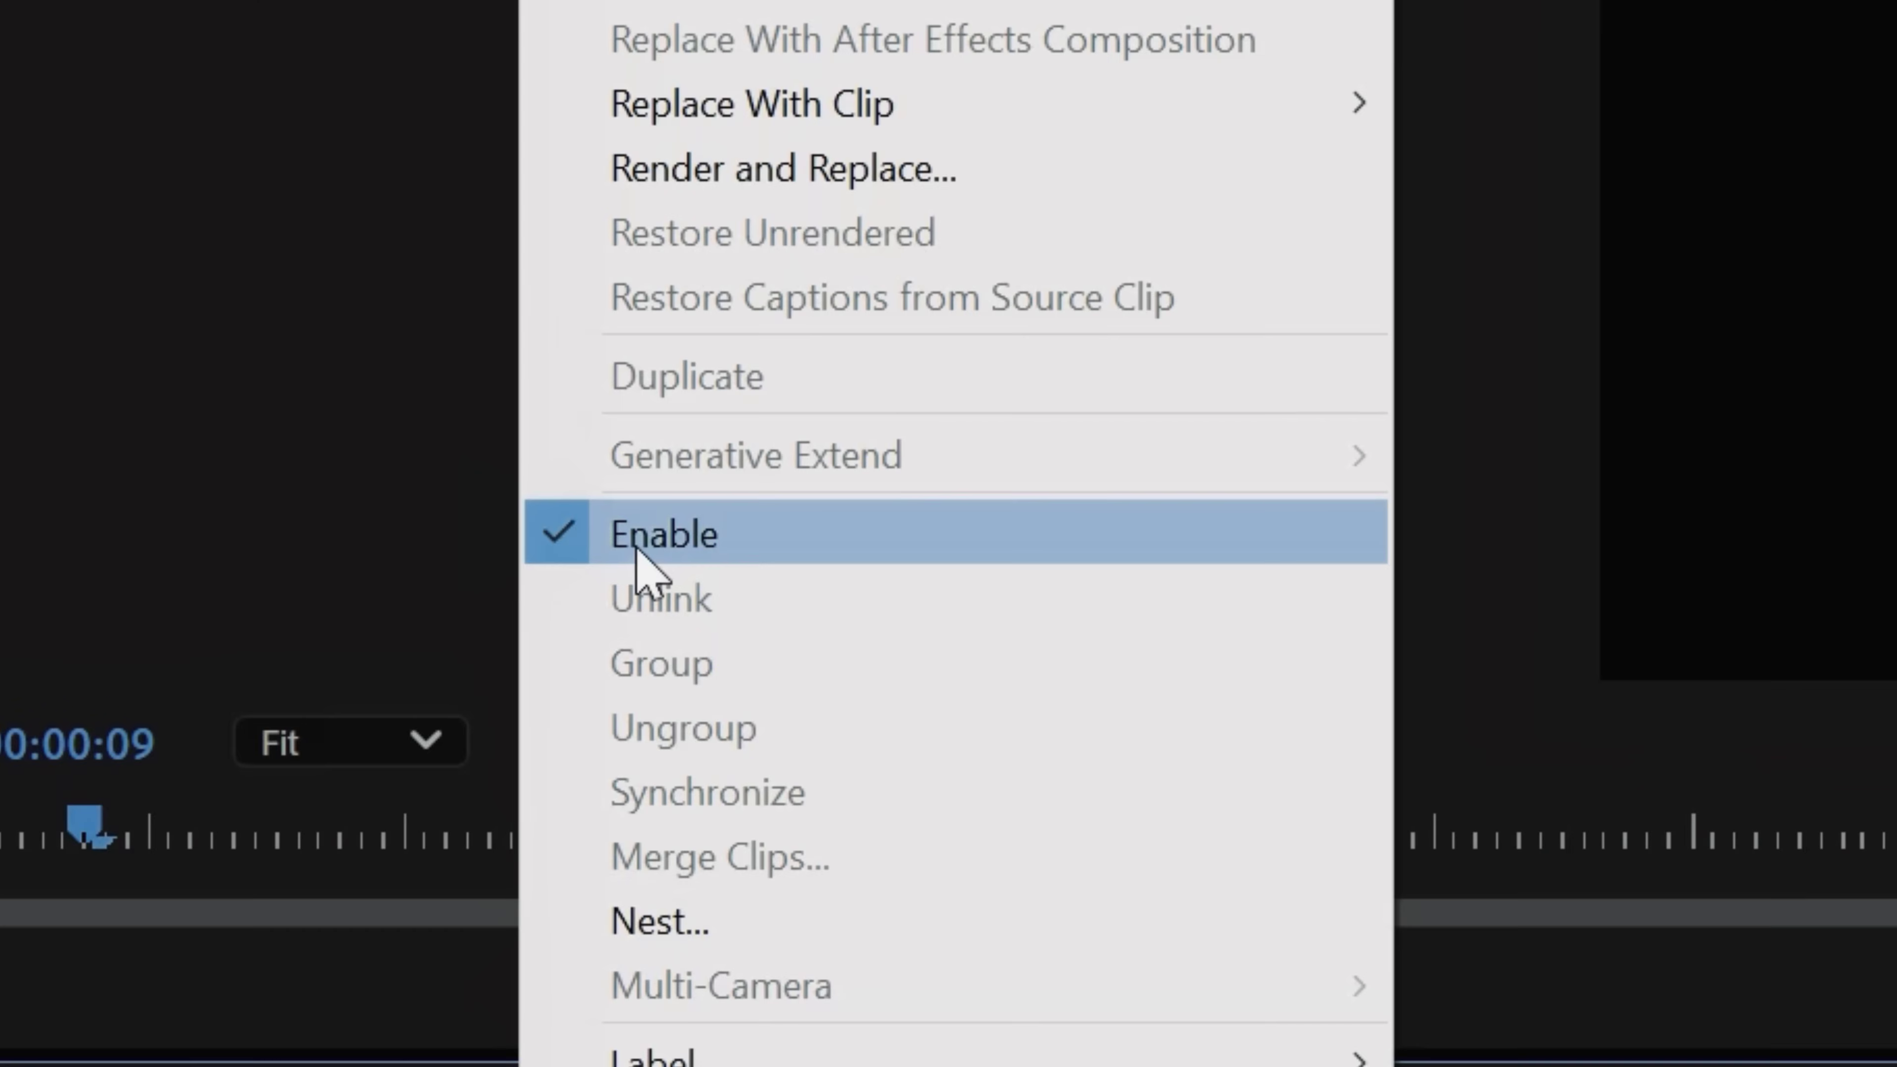
{"action": "left_click", "coordinate": [627, 598]}
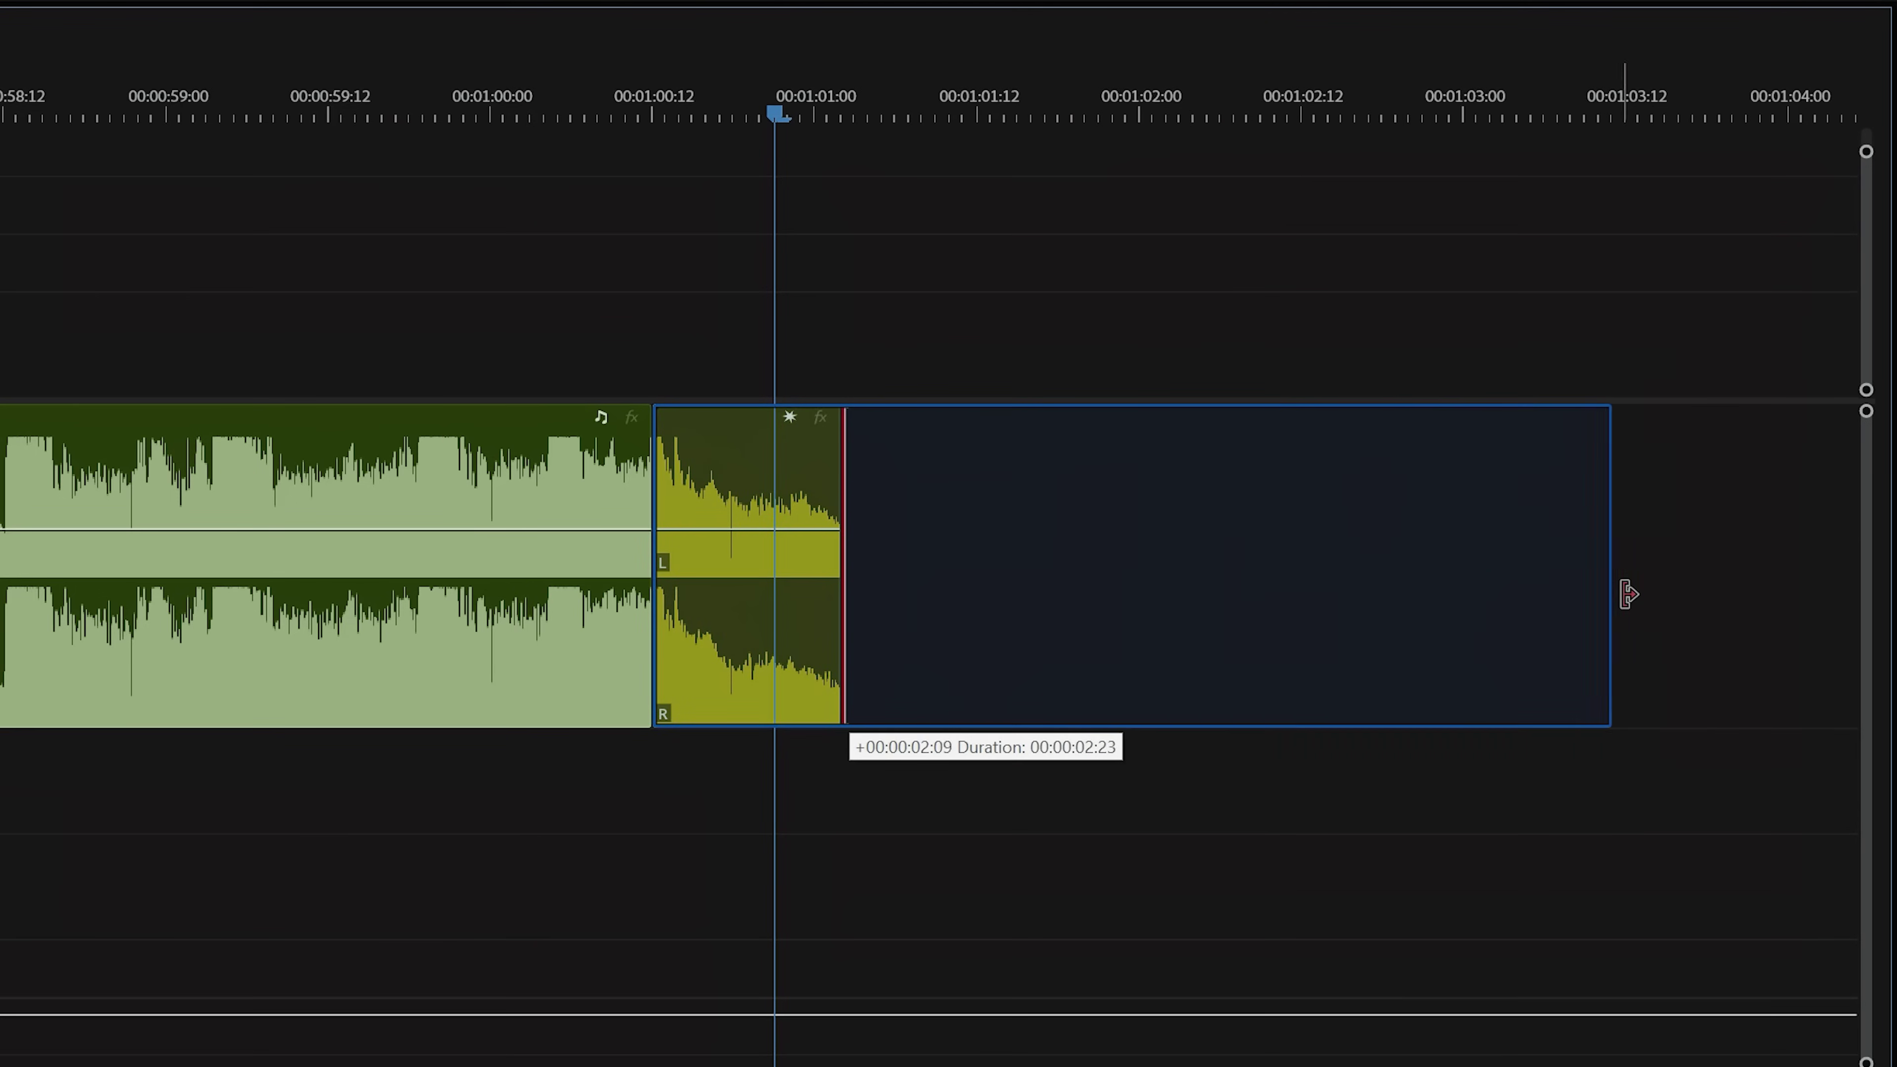
{"action": "left_click_drag", "start_coordinate": [1609, 594], "coordinate": [1678, 595]}
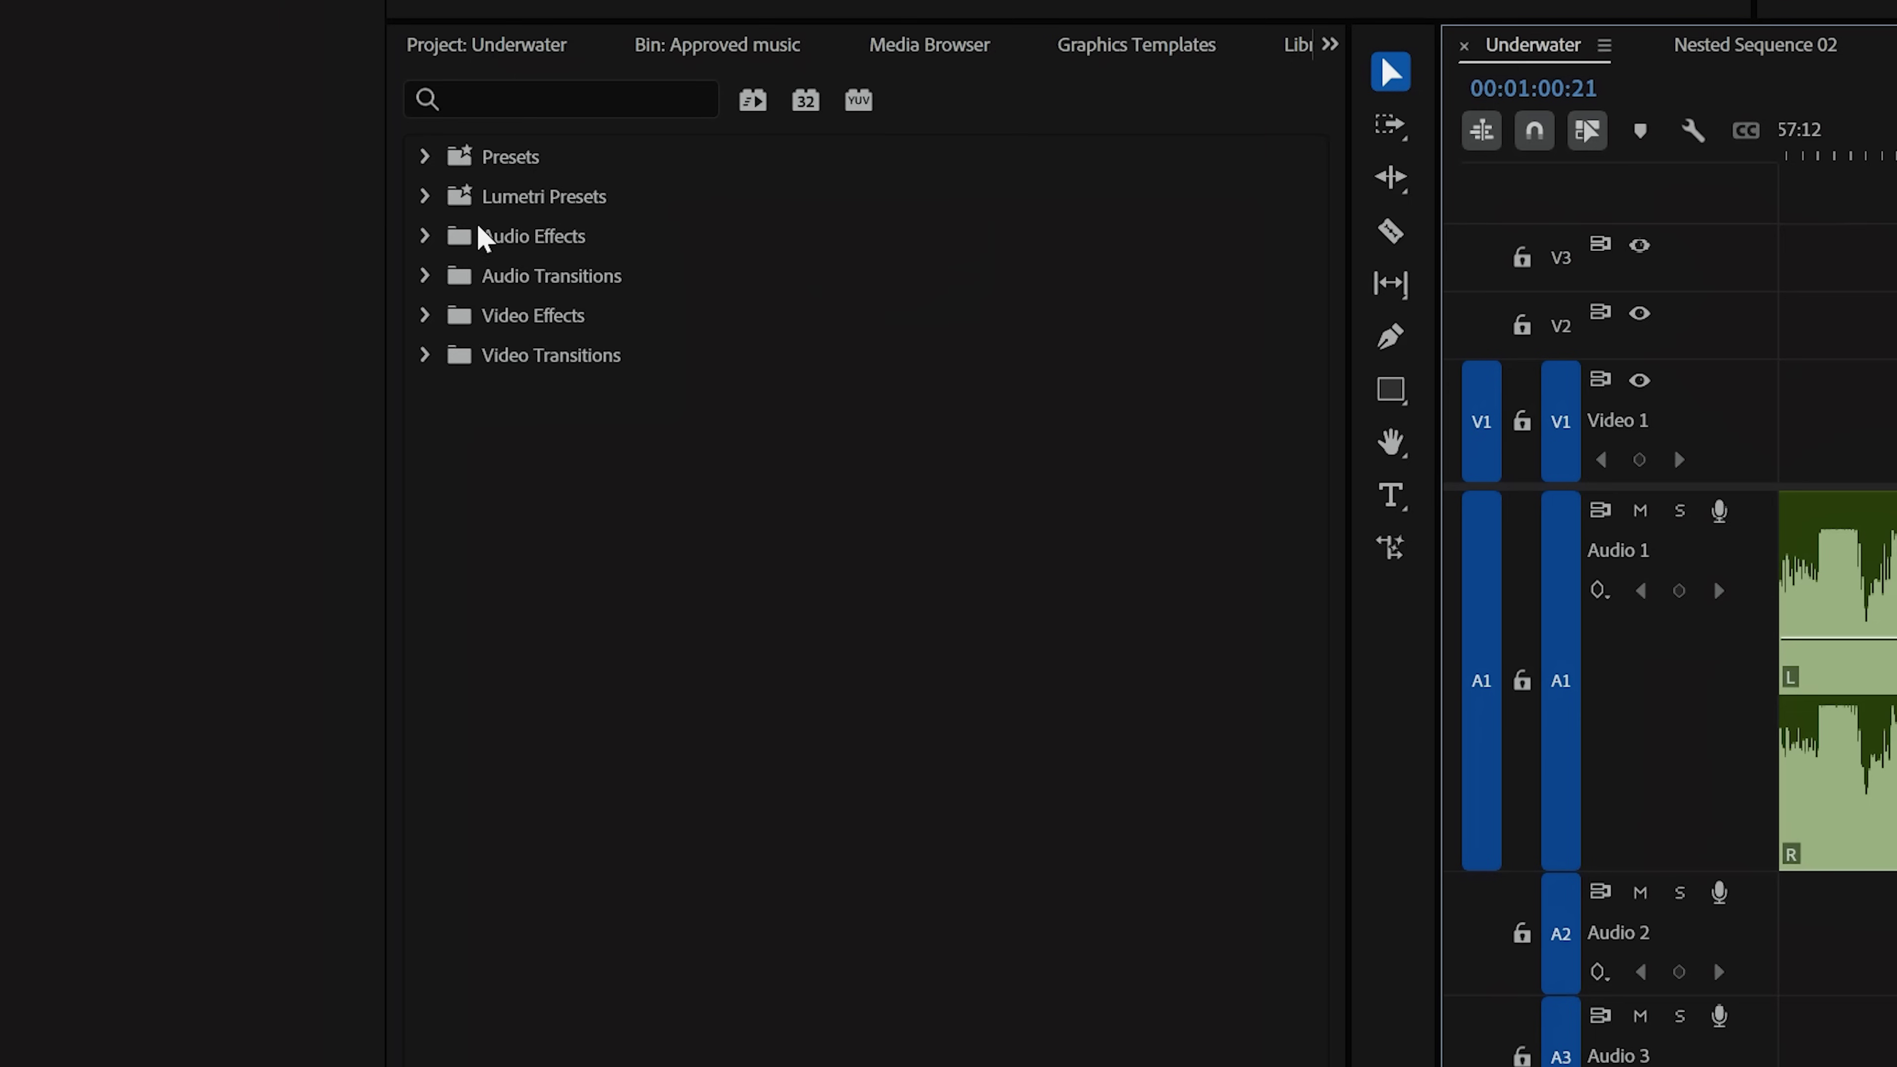
{"action": "left_click", "coordinate": [430, 237]}
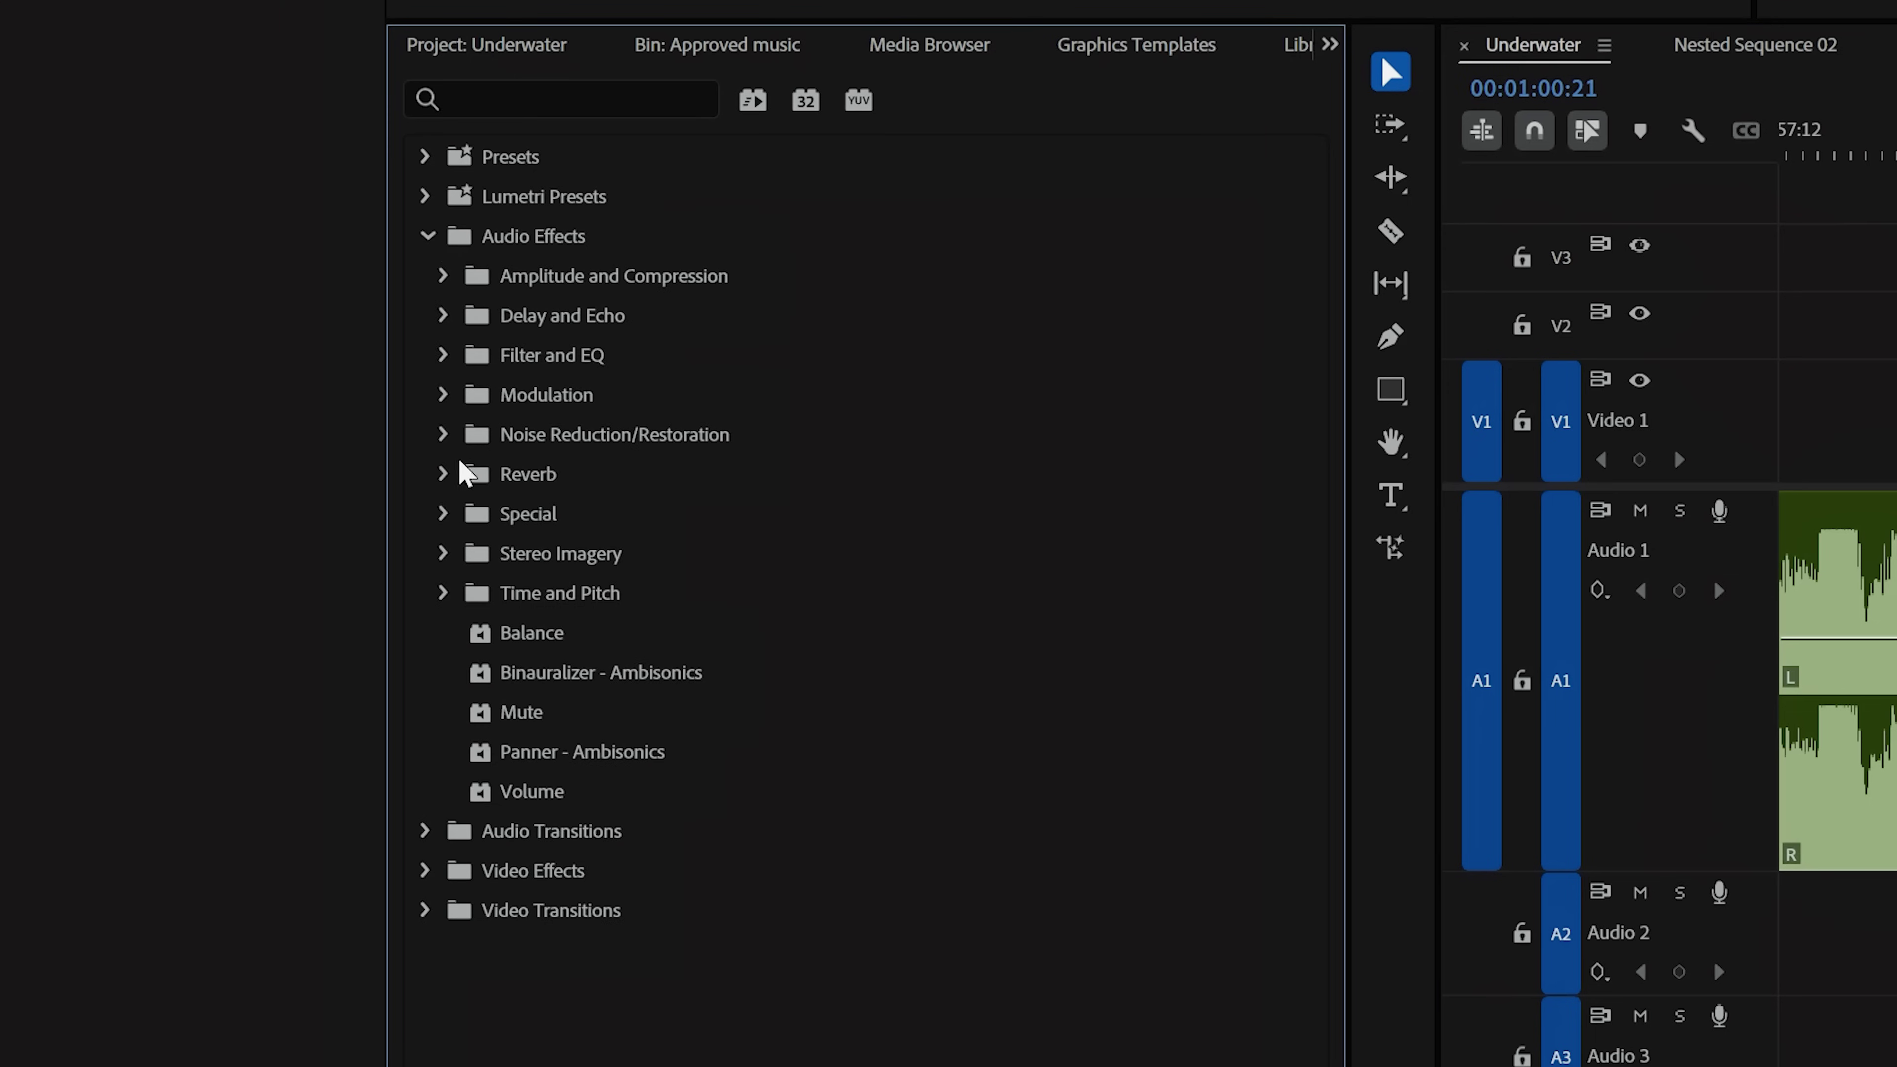
- Add Studio Reverb with the Great Hall preset to the nested final hit
{"action": "left_click", "coordinate": [445, 474]}
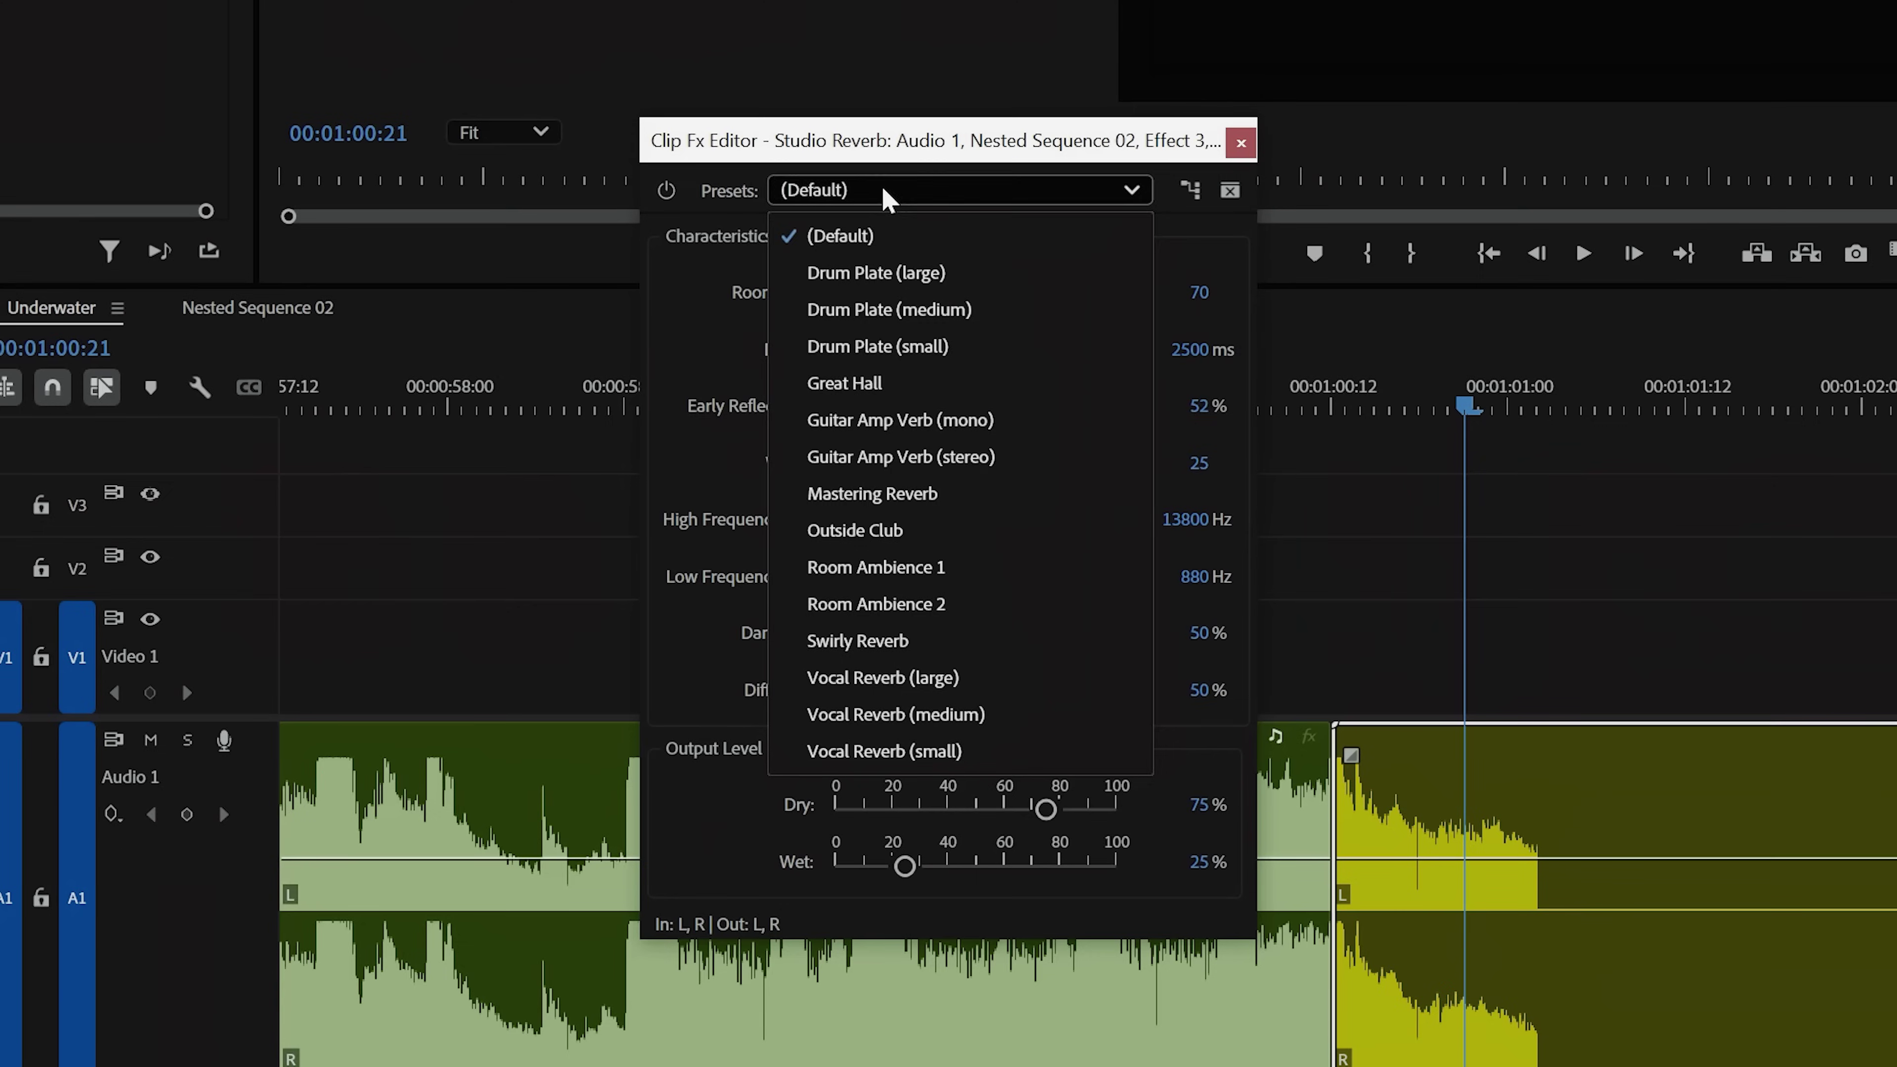
{"action": "left_click", "coordinate": [843, 382]}
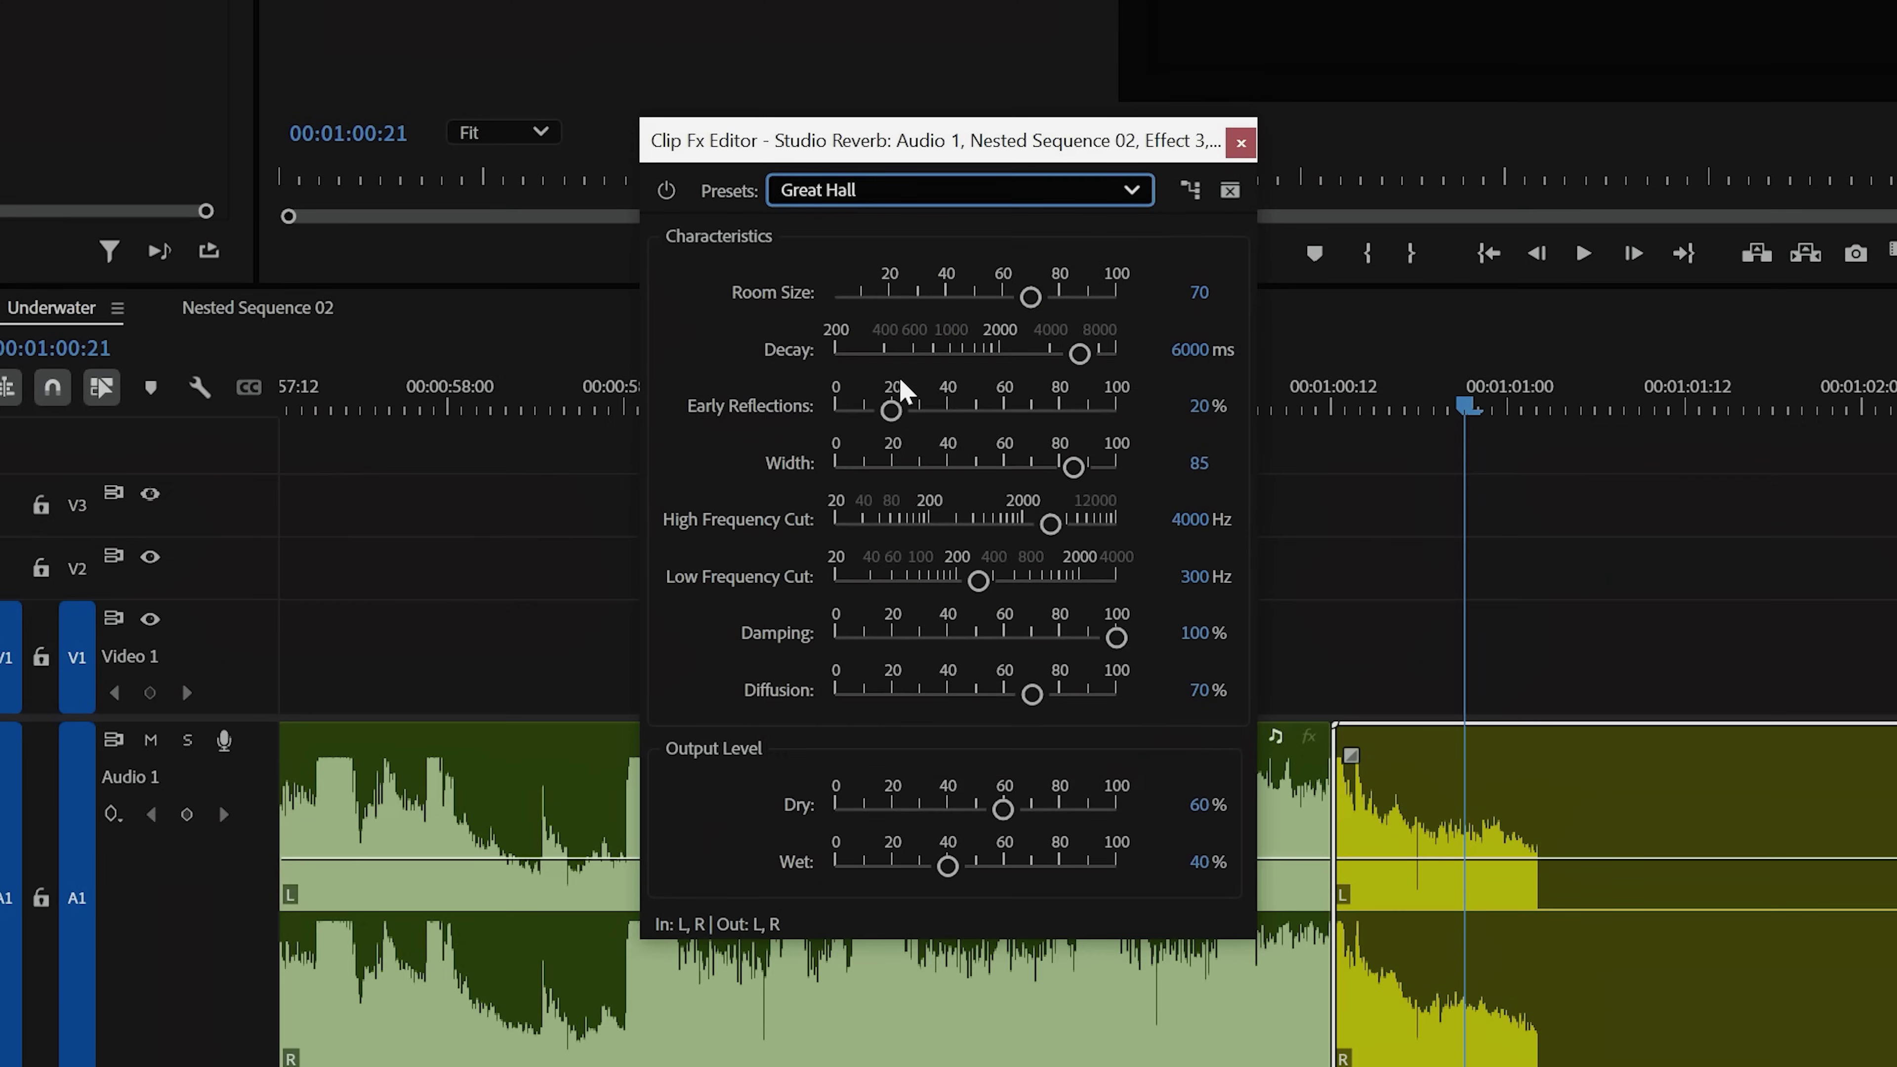
{"action": "left_click", "coordinate": [1241, 144]}
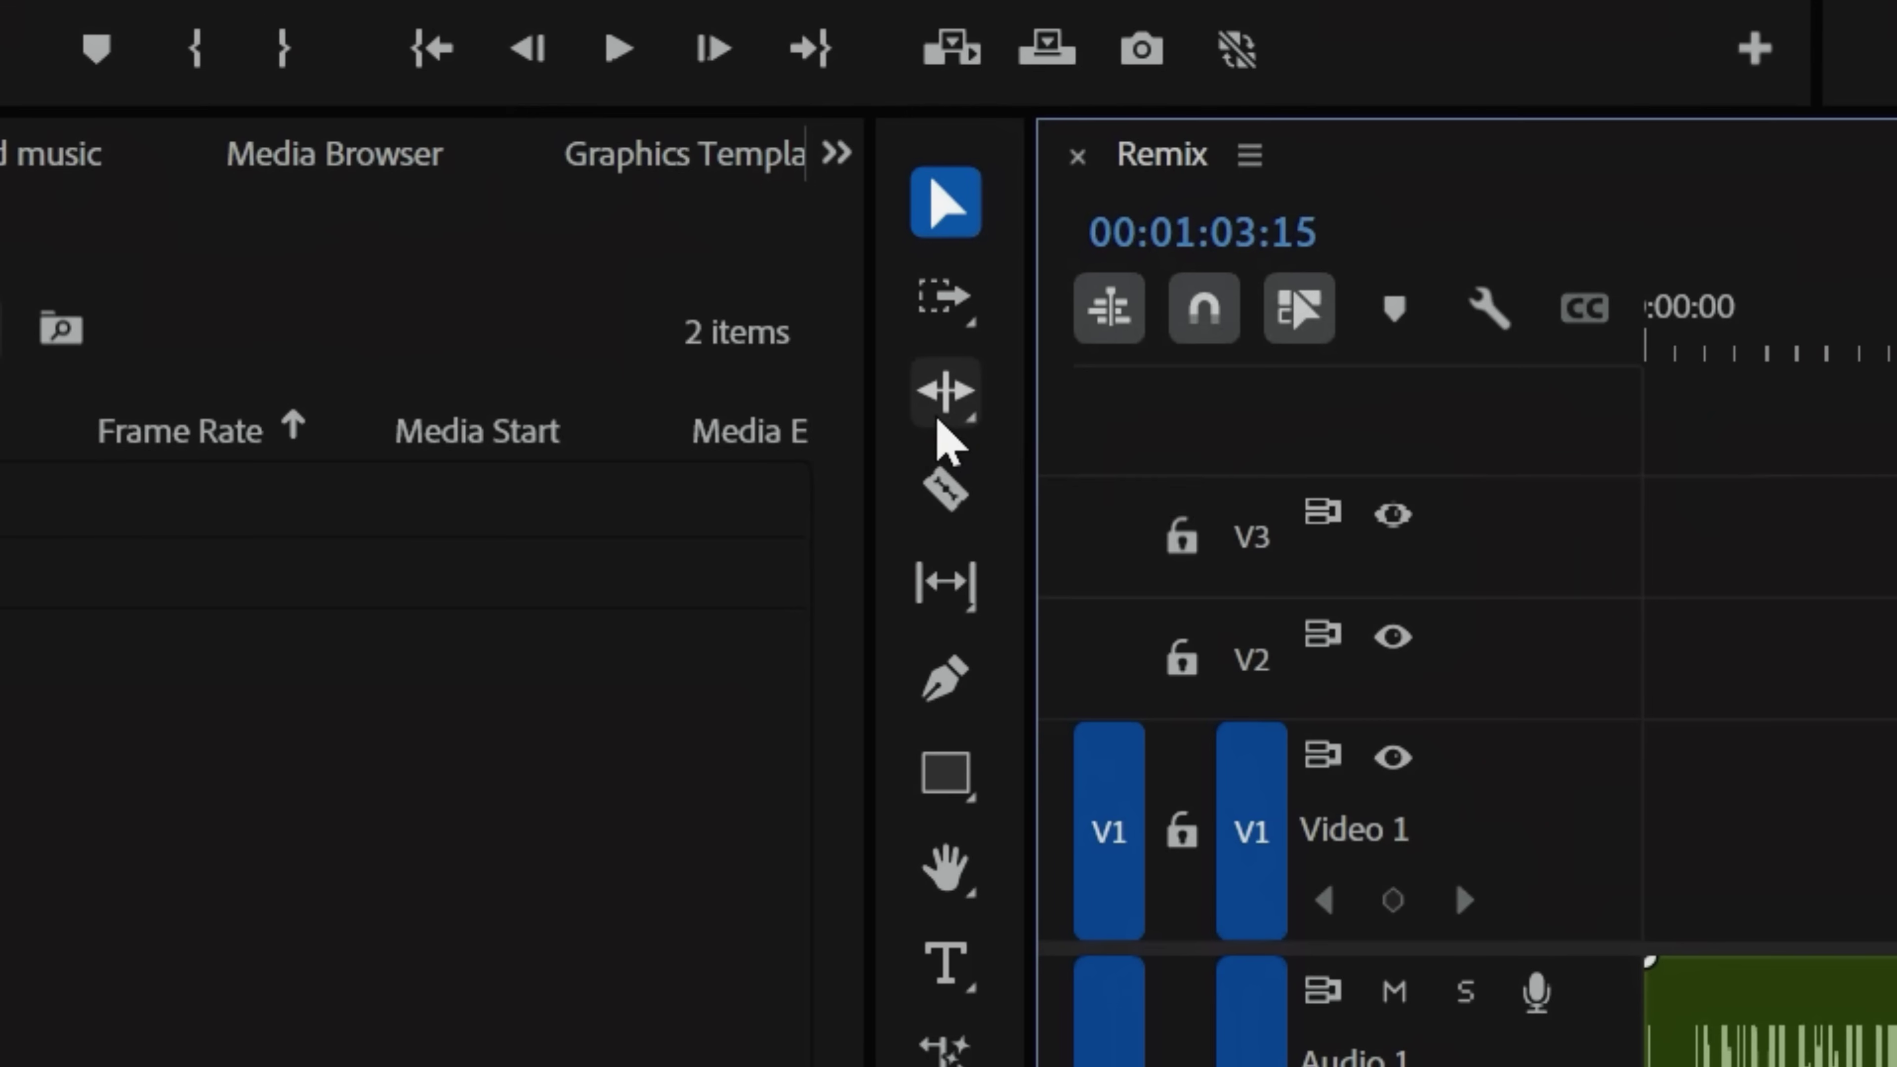
- Shorten the Te Quiero clip with the Remix Tool and enable Duration in Essential Sound
{"action": "left_click", "coordinate": [942, 414]}
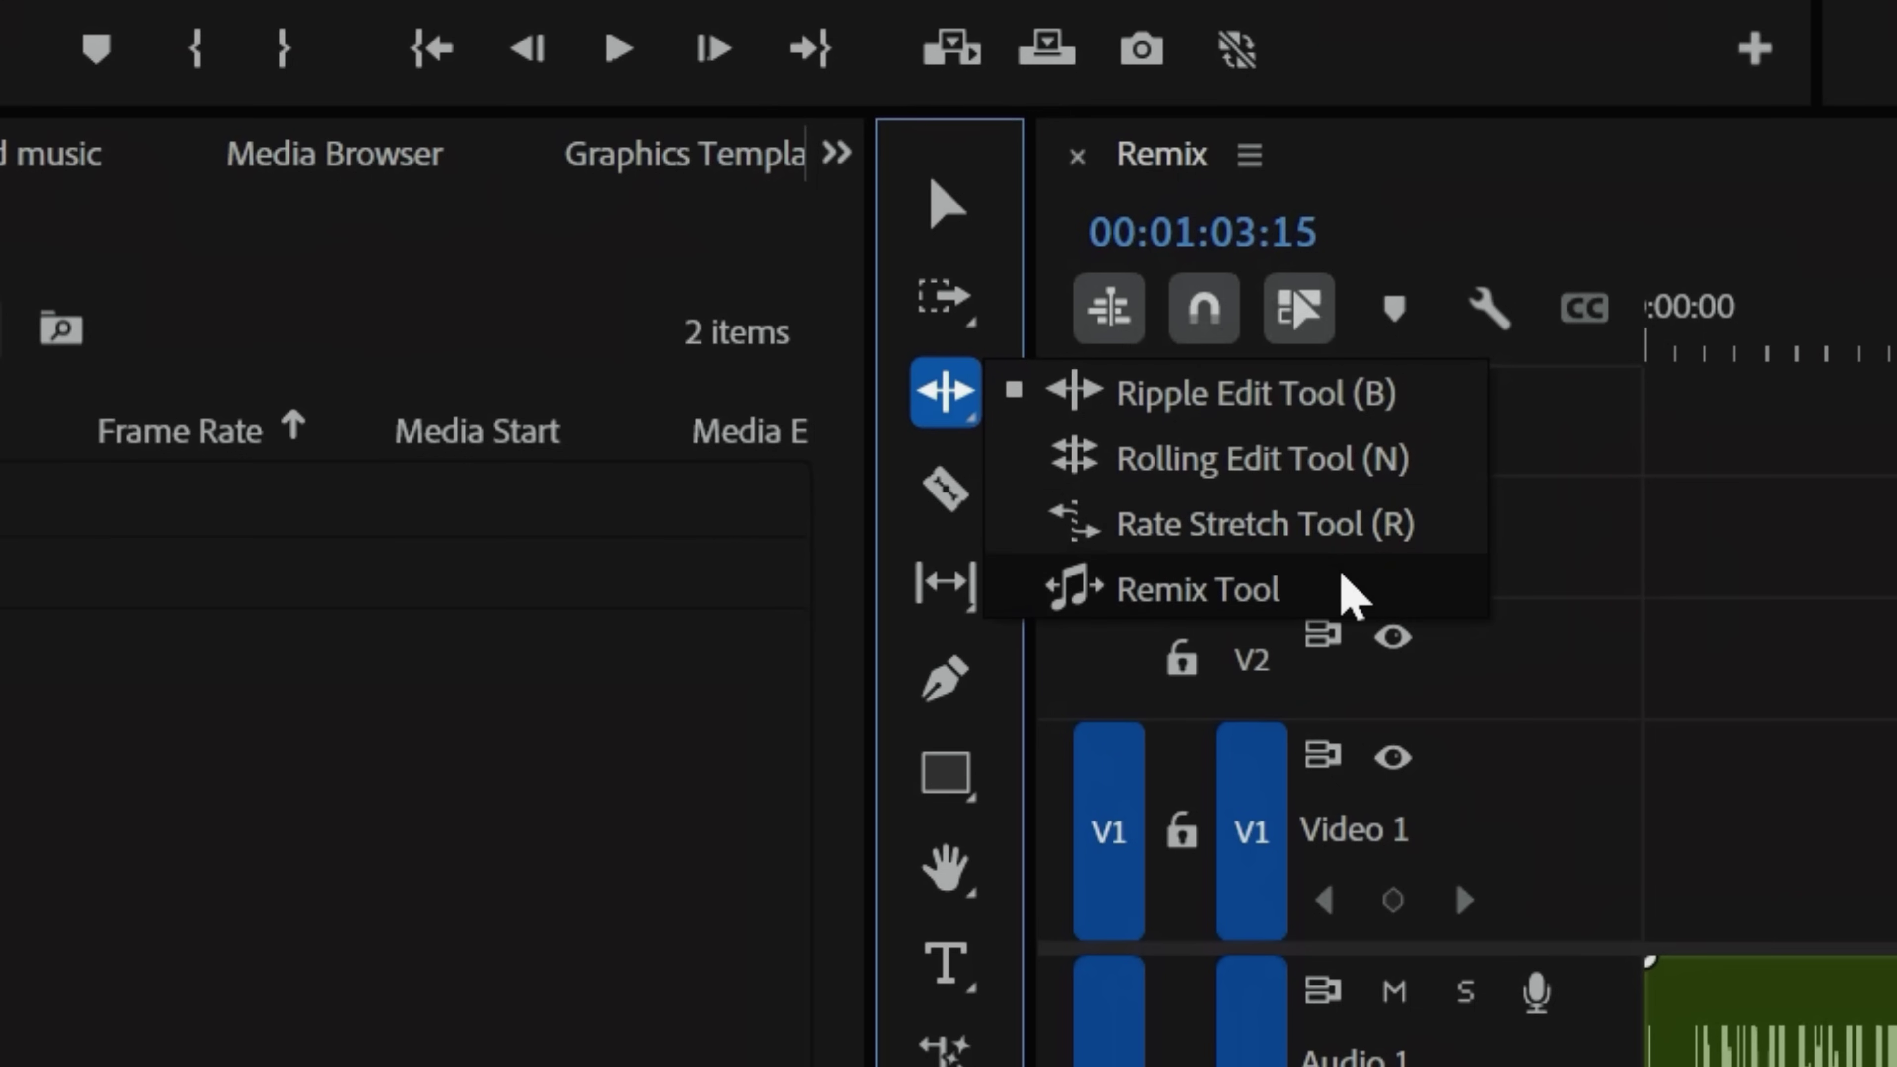
{"action": "left_click", "coordinate": [1270, 589]}
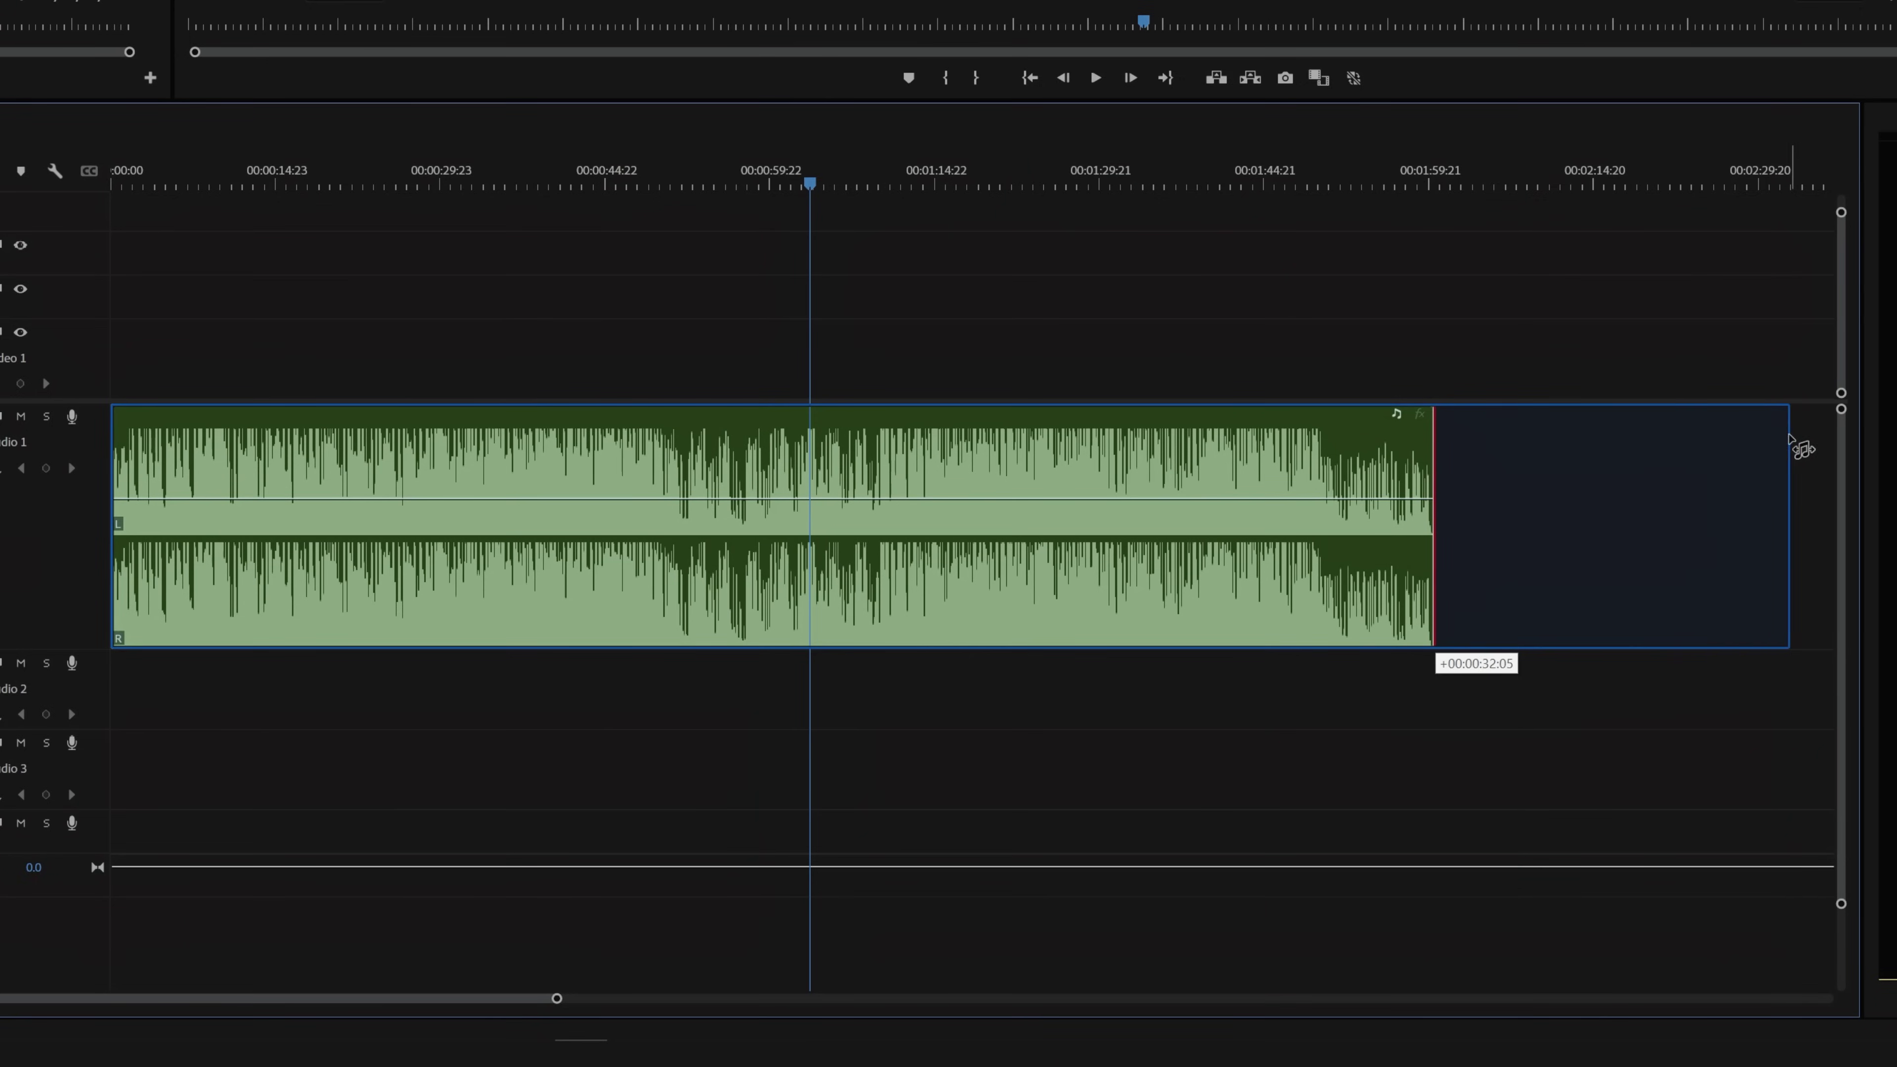
{"action": "left_click_drag", "start_coordinate": [1004, 440], "coordinate": [1006, 443]}
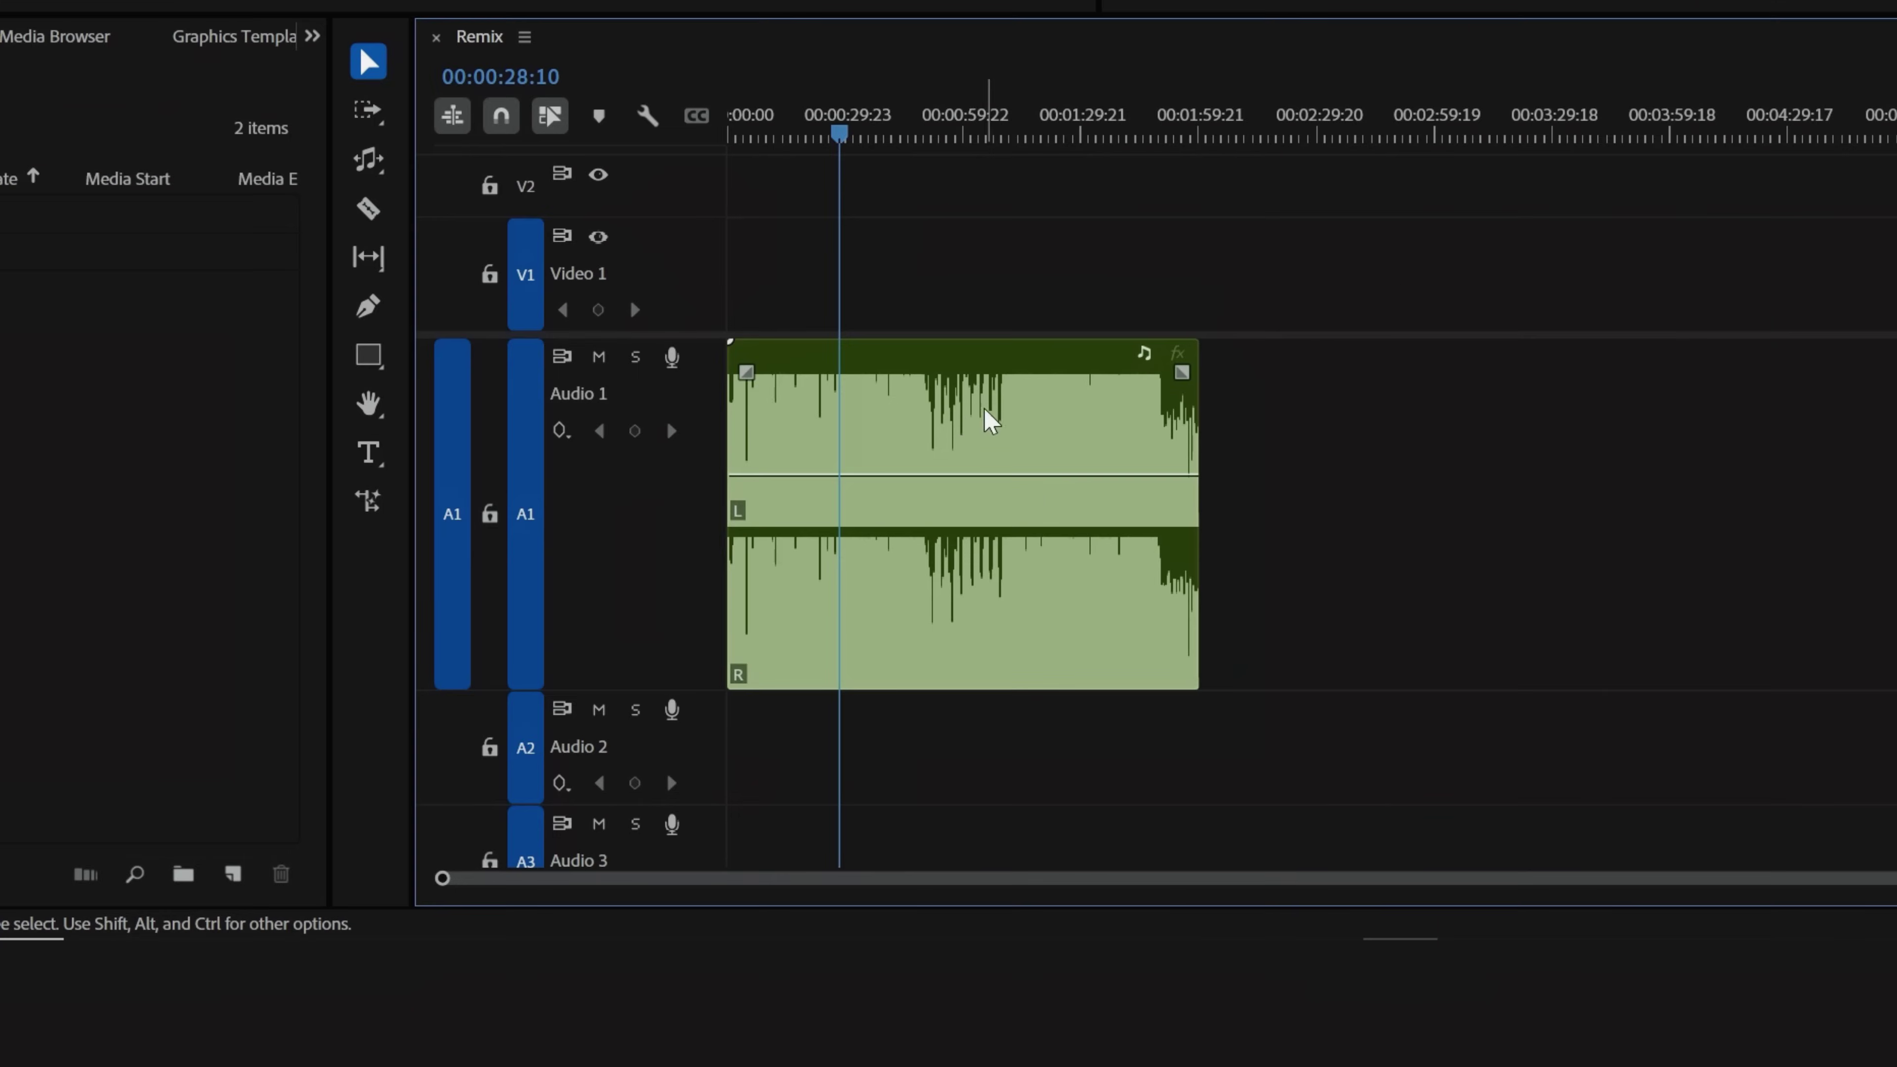
{"action": "left_click", "coordinate": [964, 432]}
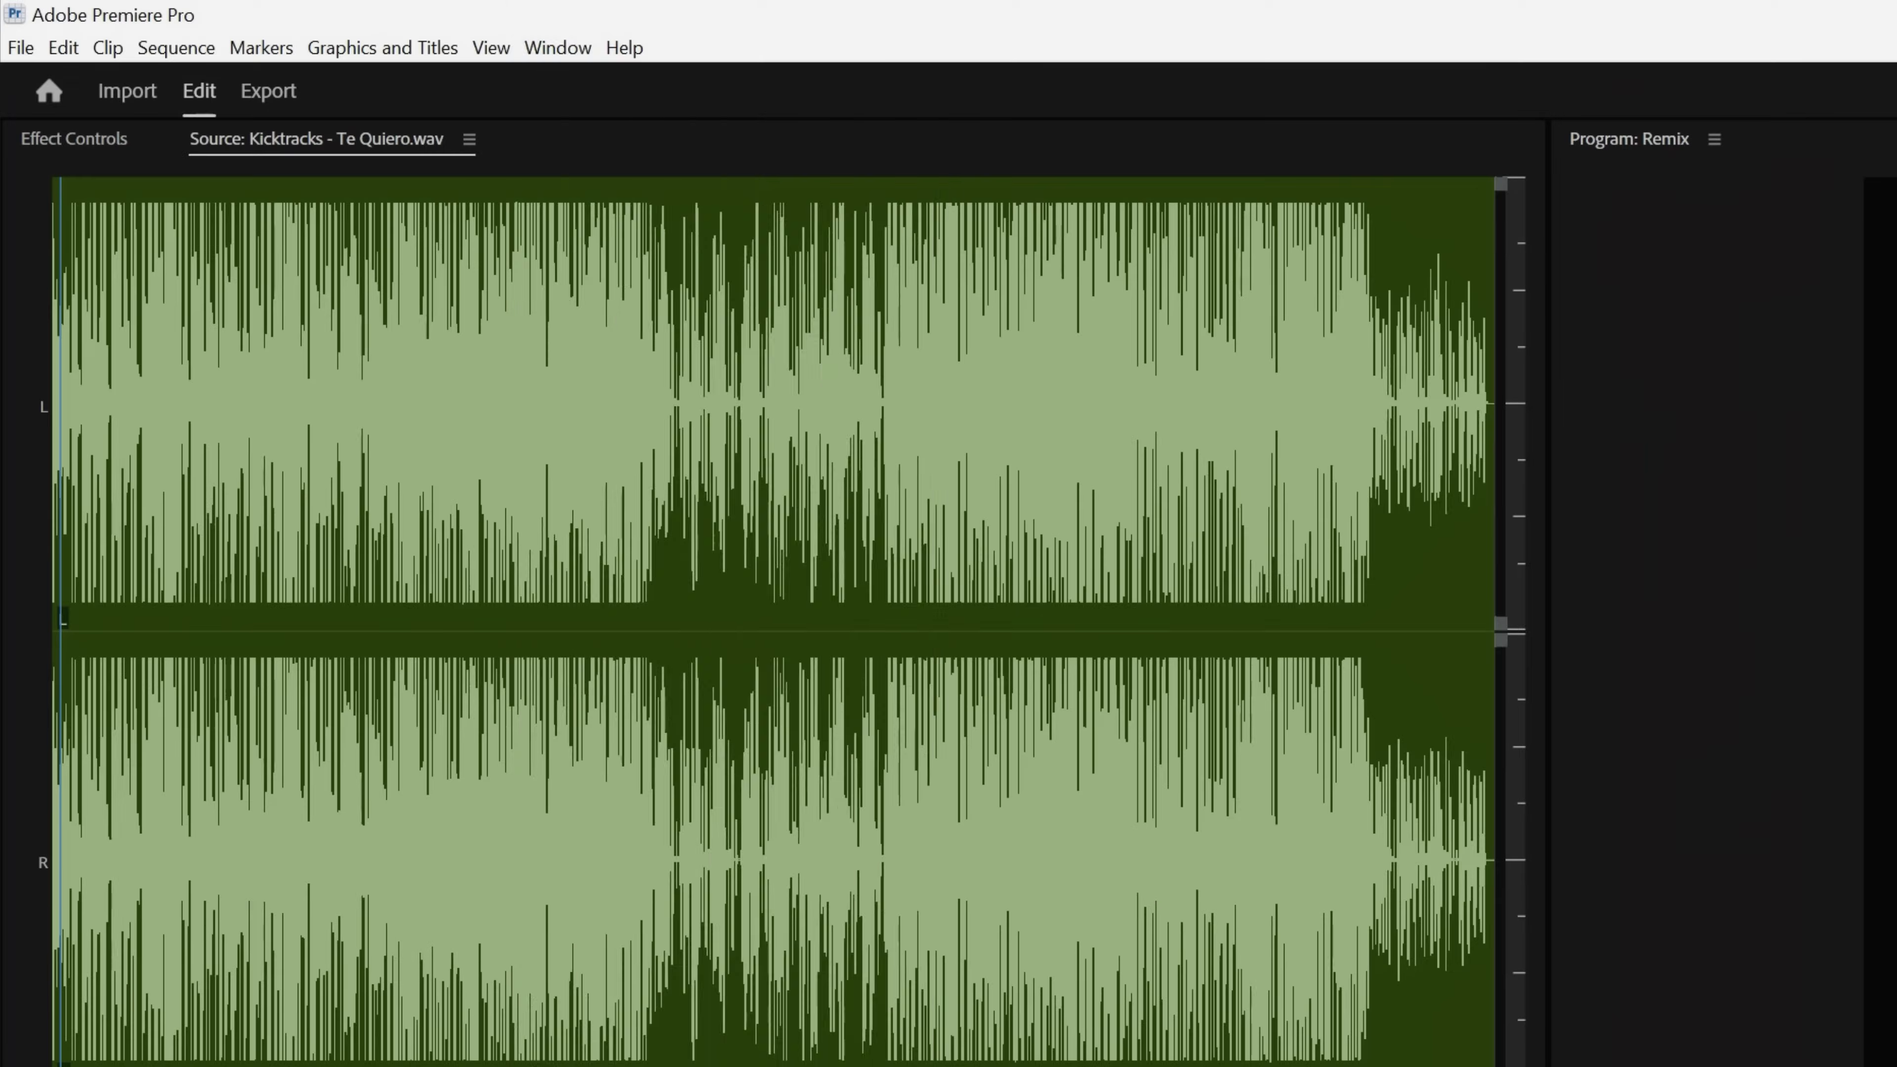
{"action": "left_click", "coordinate": [559, 47]}
{"action": "left_click", "coordinate": [733, 490]}
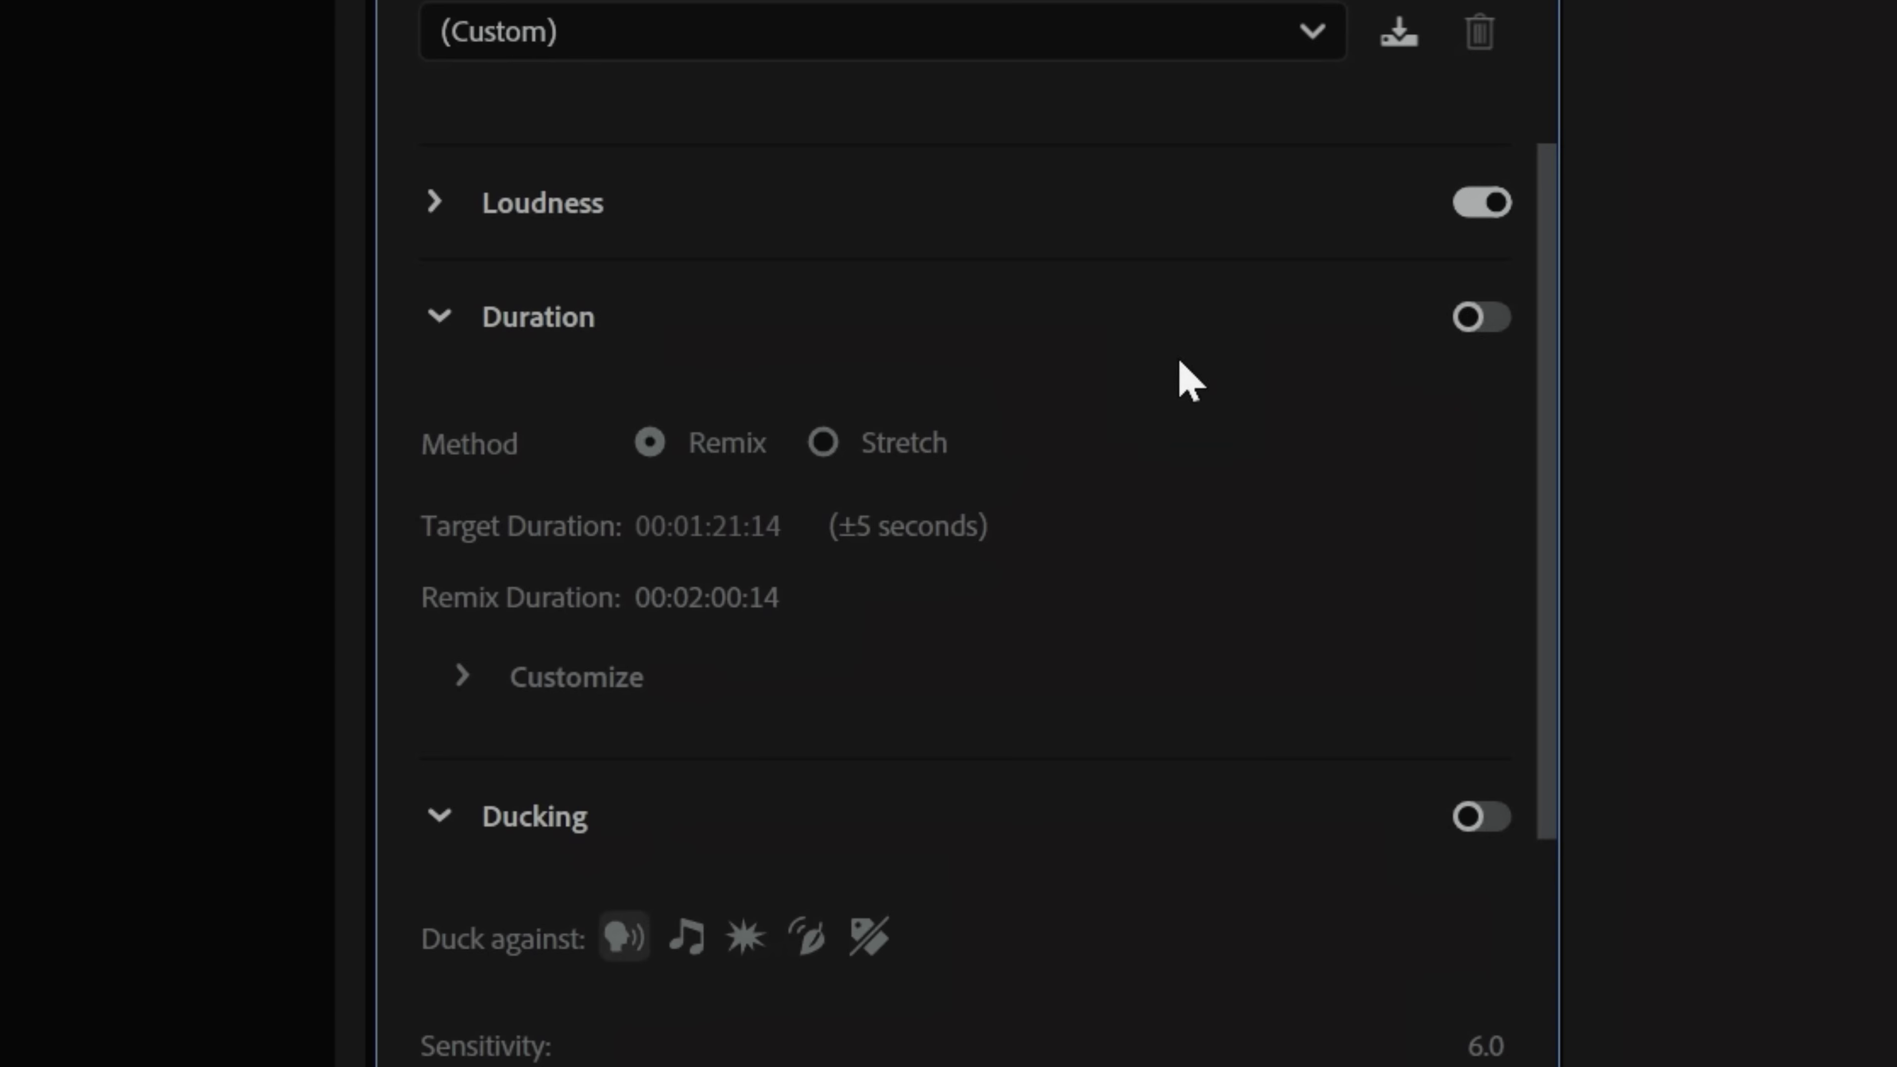
{"action": "left_click", "coordinate": [1486, 321]}
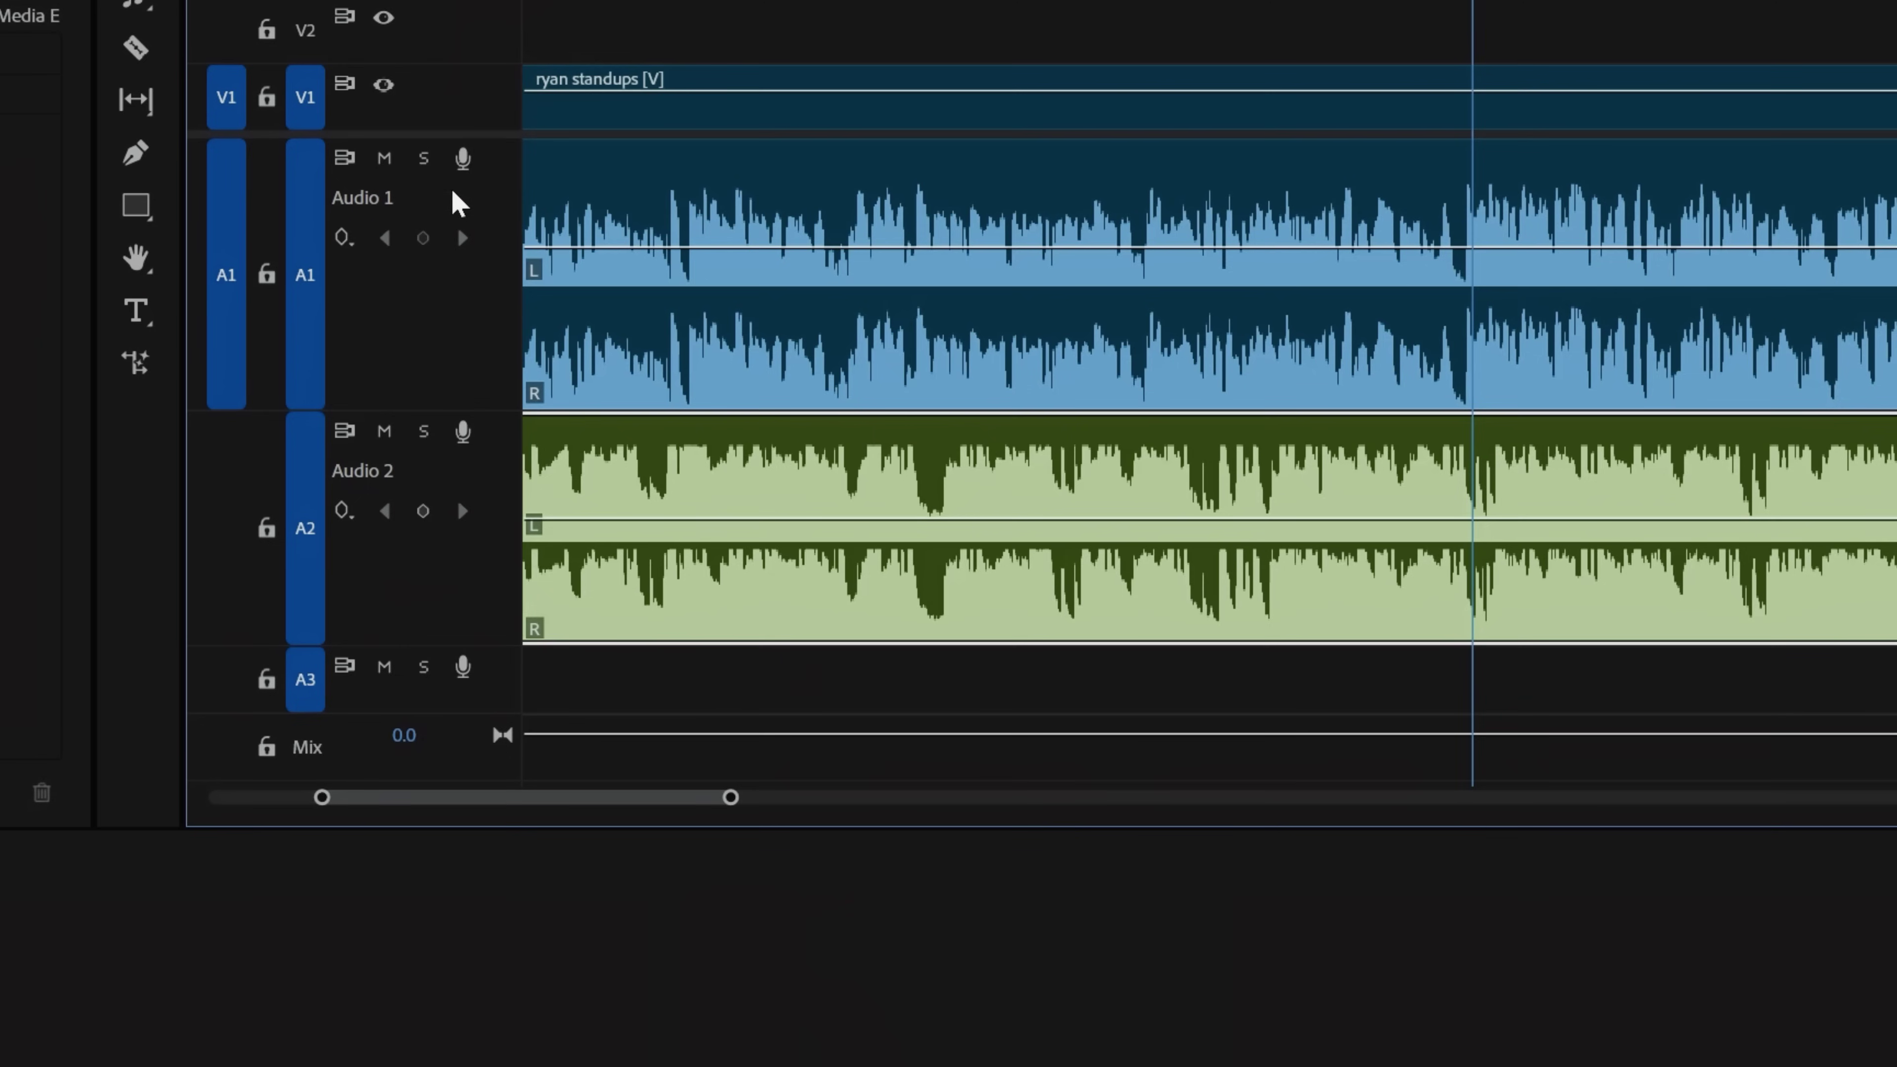
- Solo the Audio 2 music track with its S button and watch the meters
{"action": "left_click", "coordinate": [423, 431]}
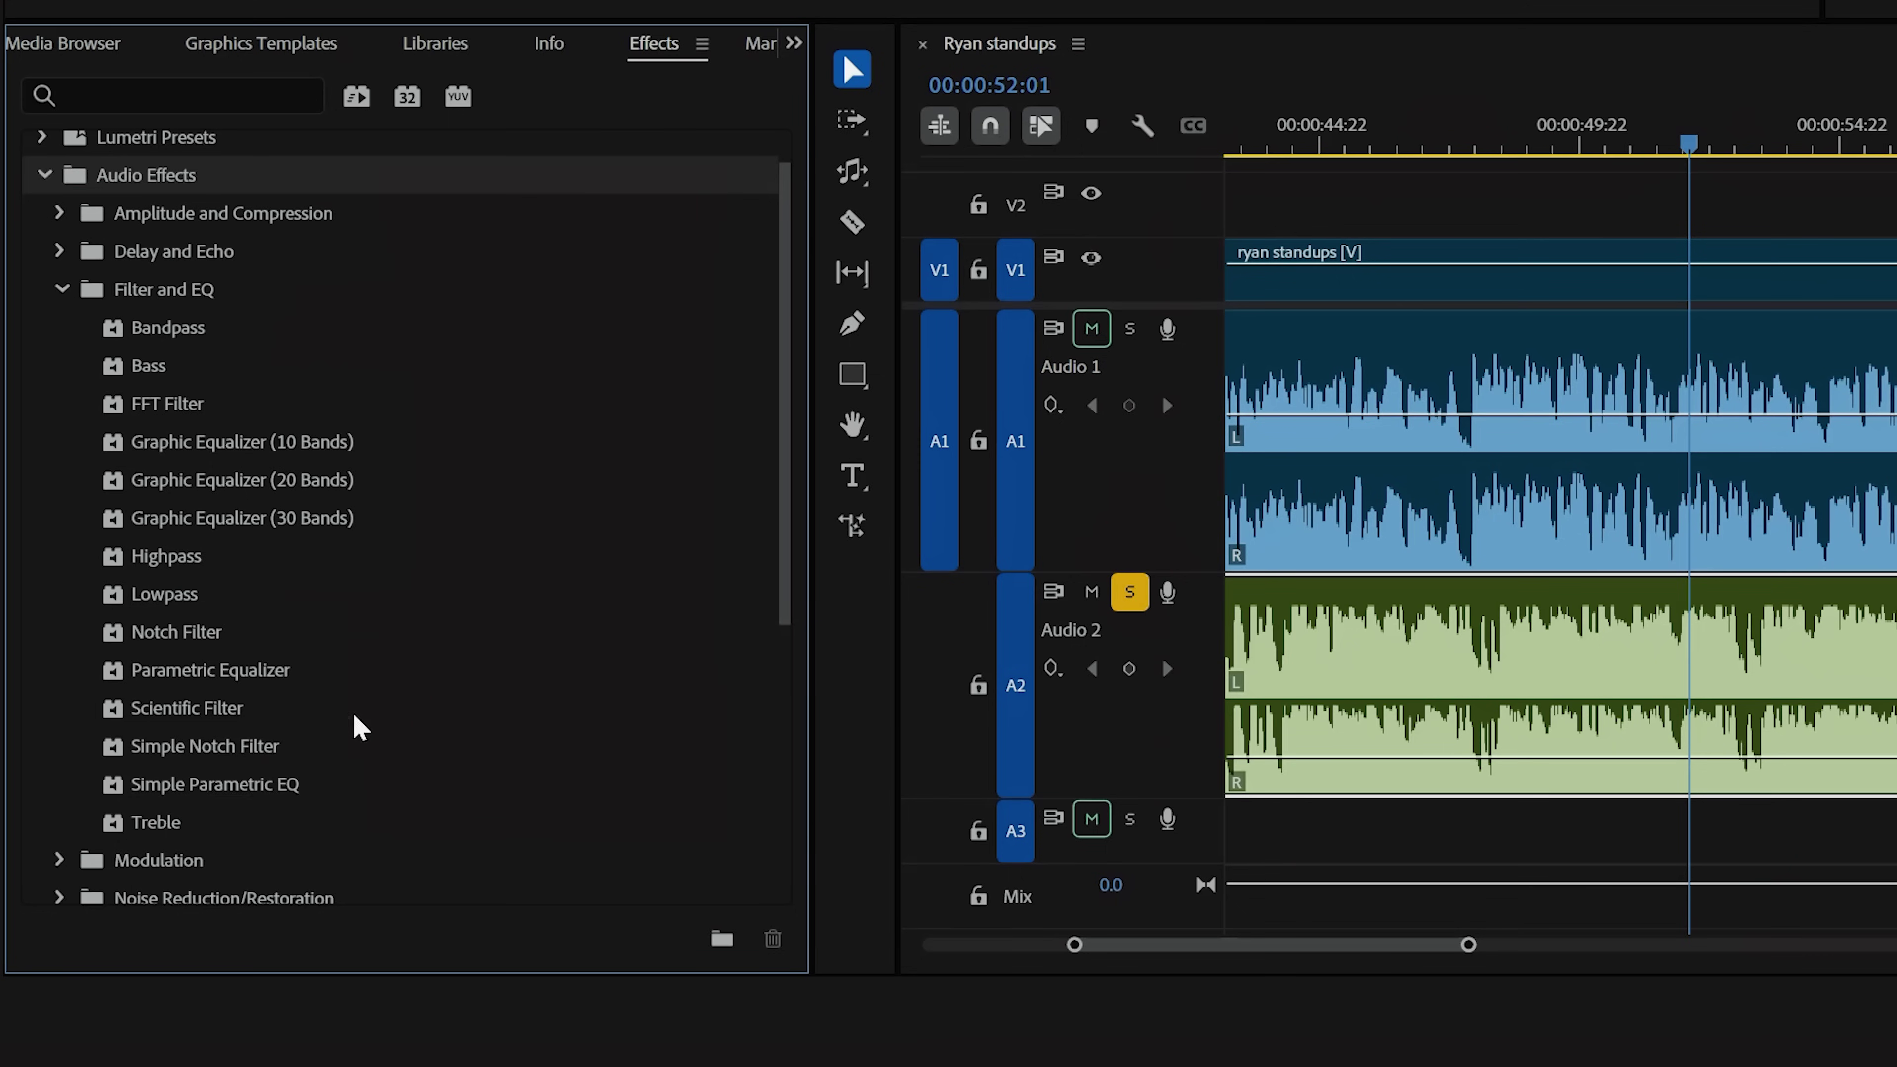
- Drop Simple Parametric EQ onto the Audio 2 music, check the dialogue's 3135 Hz band, and enter a Center value
{"action": "left_click", "coordinate": [314, 792]}
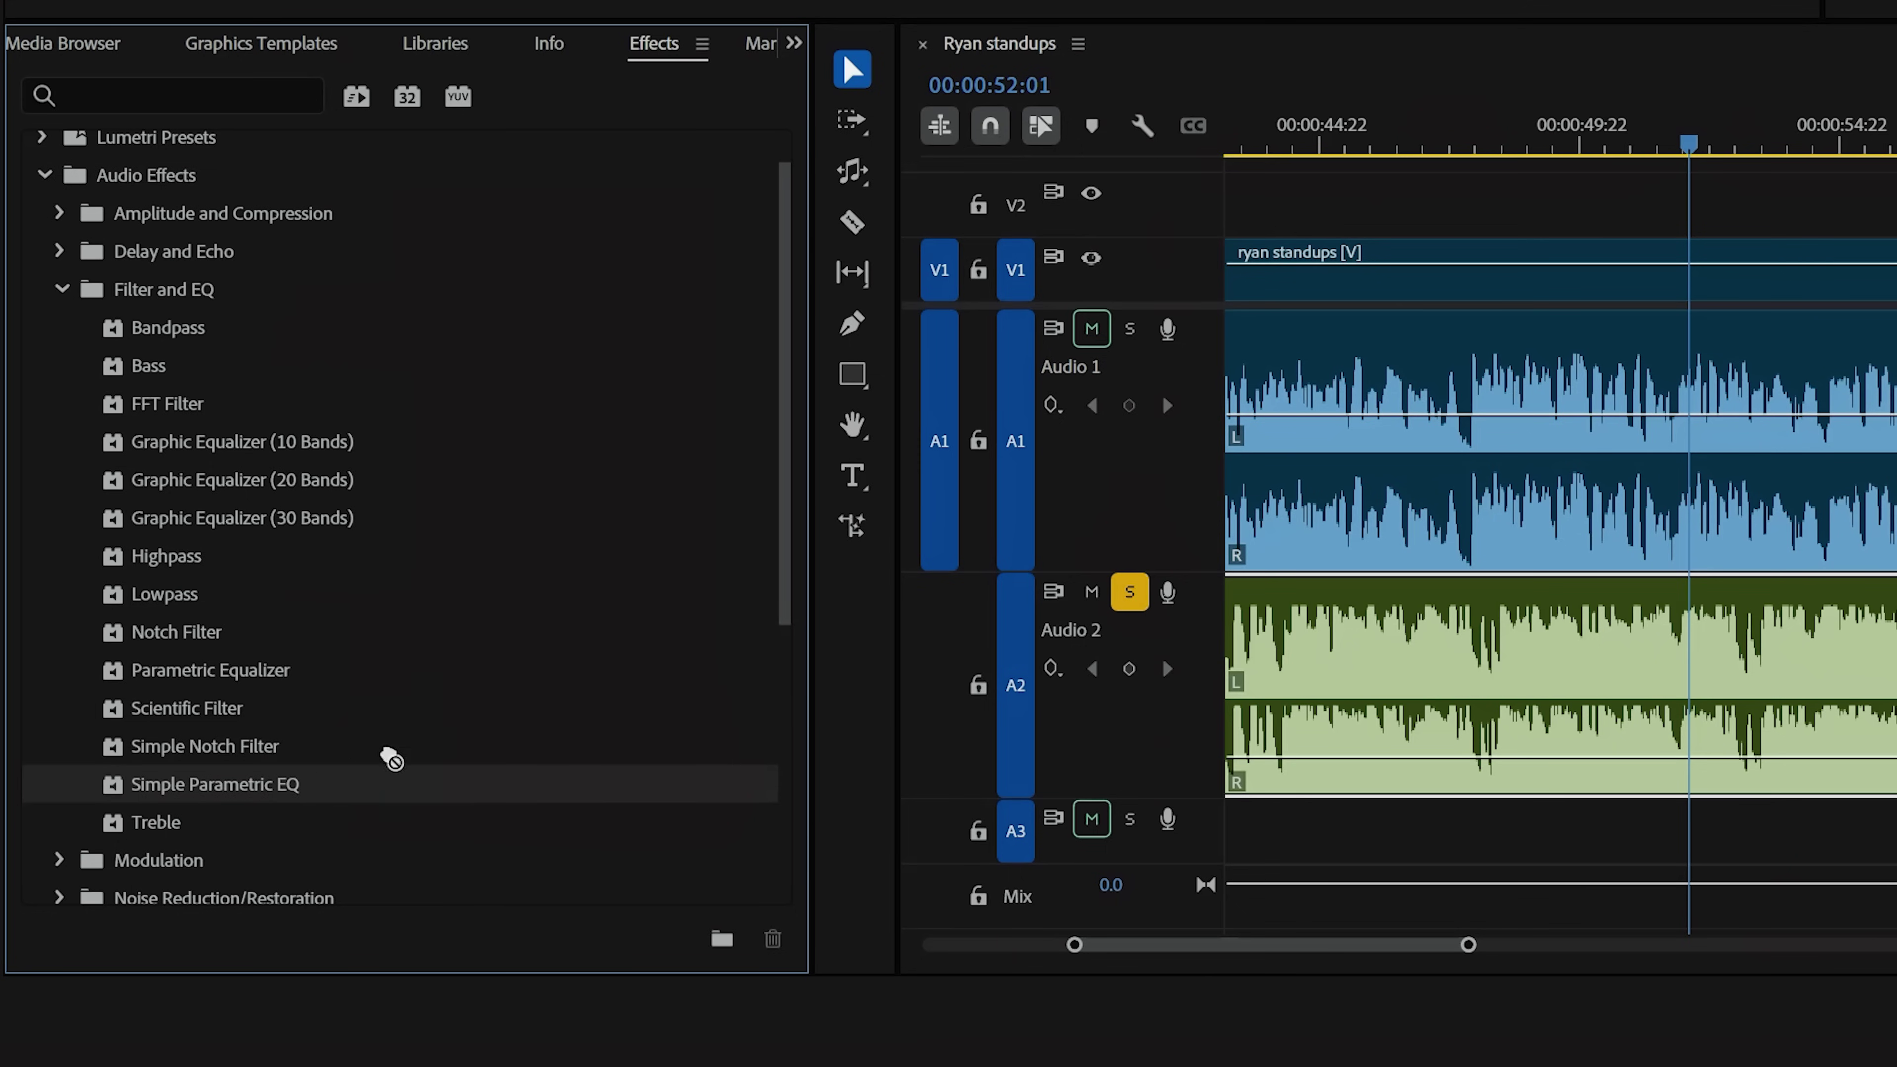
{"action": "left_click_drag", "start_coordinate": [391, 758], "coordinate": [1667, 690]}
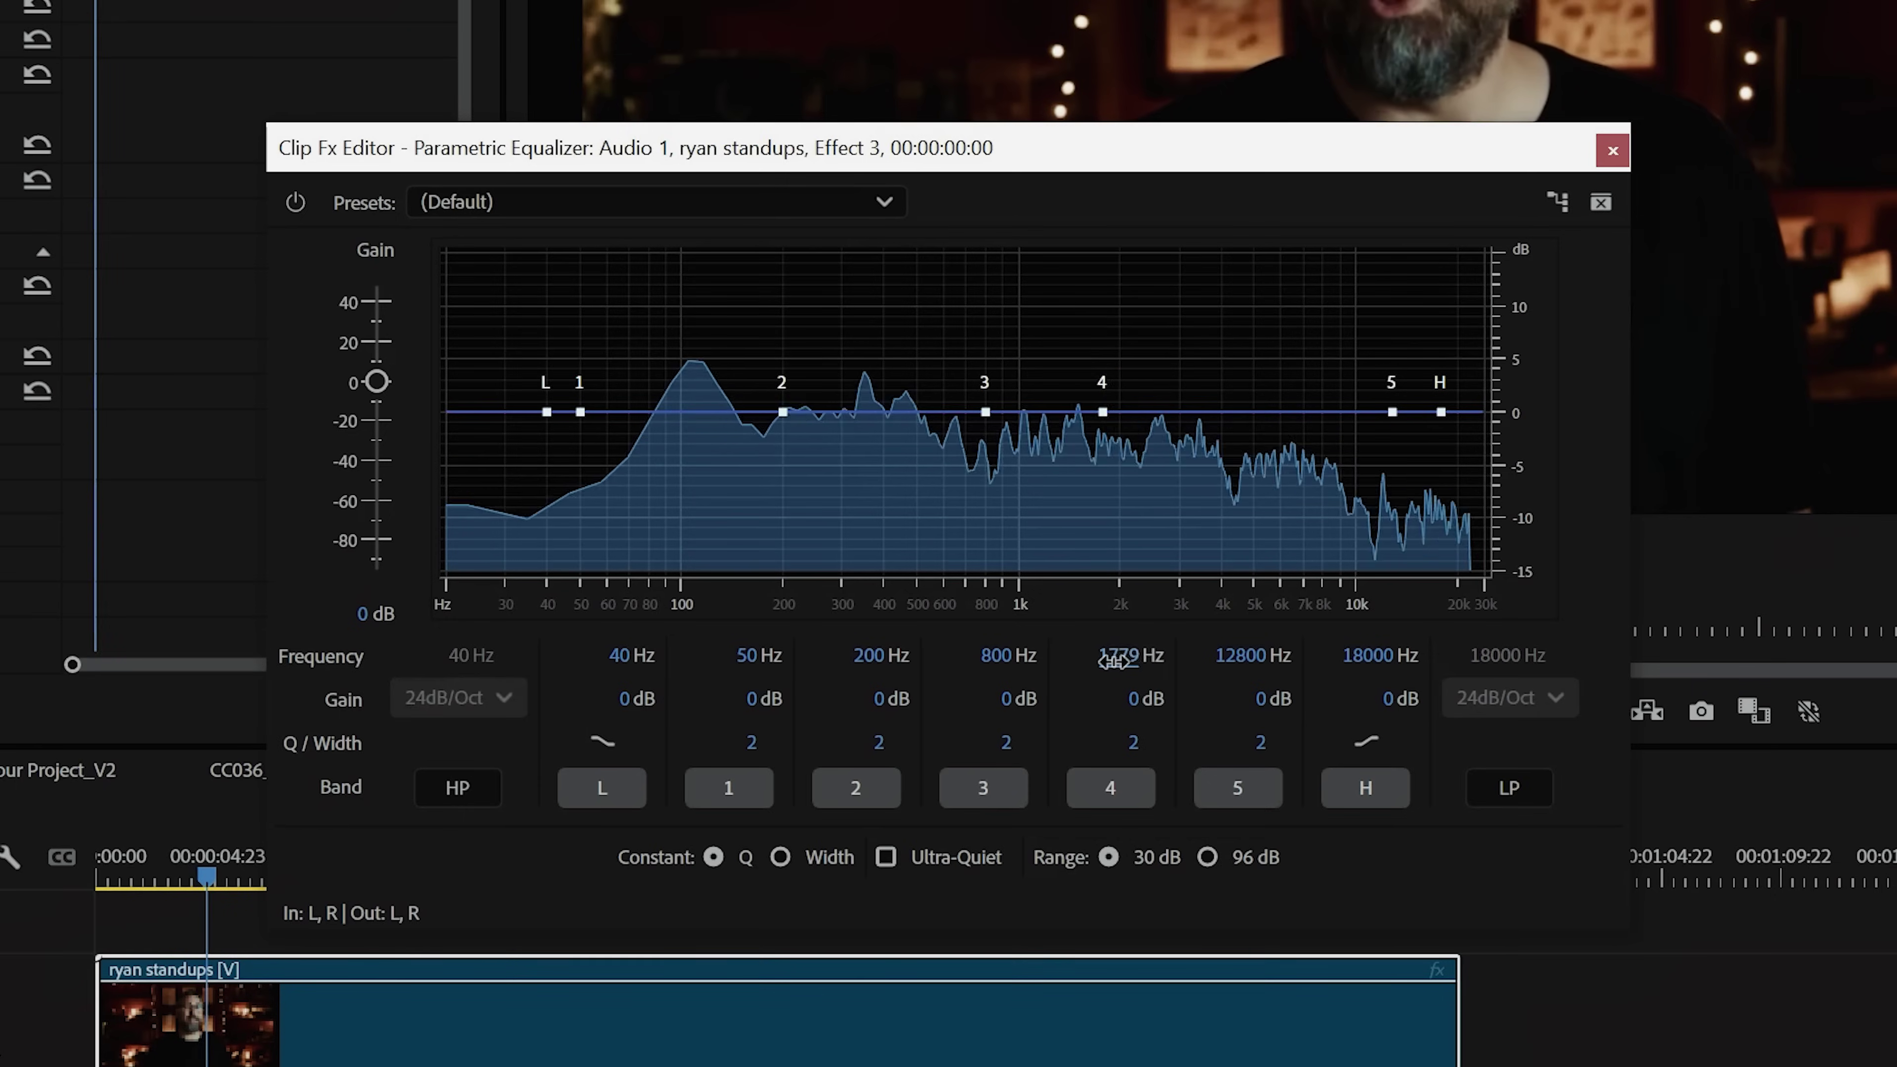
{"action": "left_click_drag", "start_coordinate": [1105, 657], "coordinate": [1159, 657]}
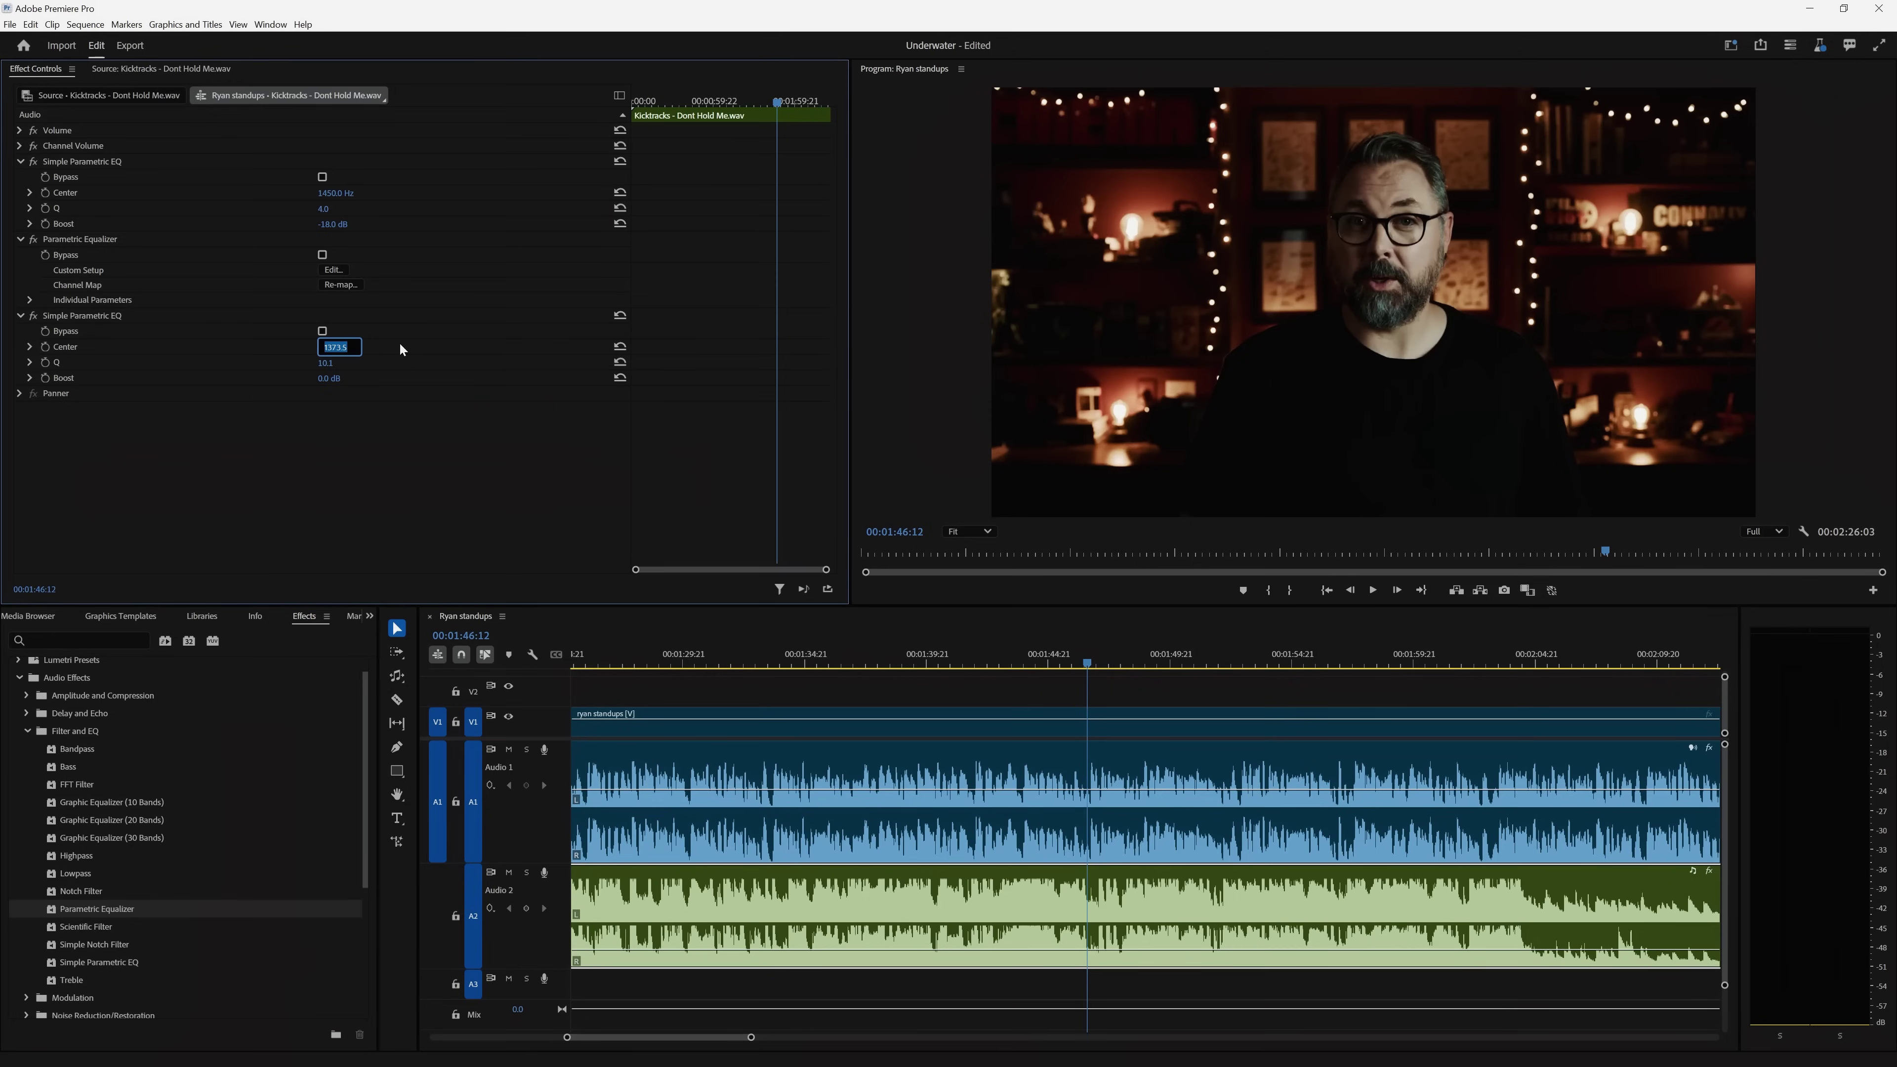
{"action": "type", "text": "21"}
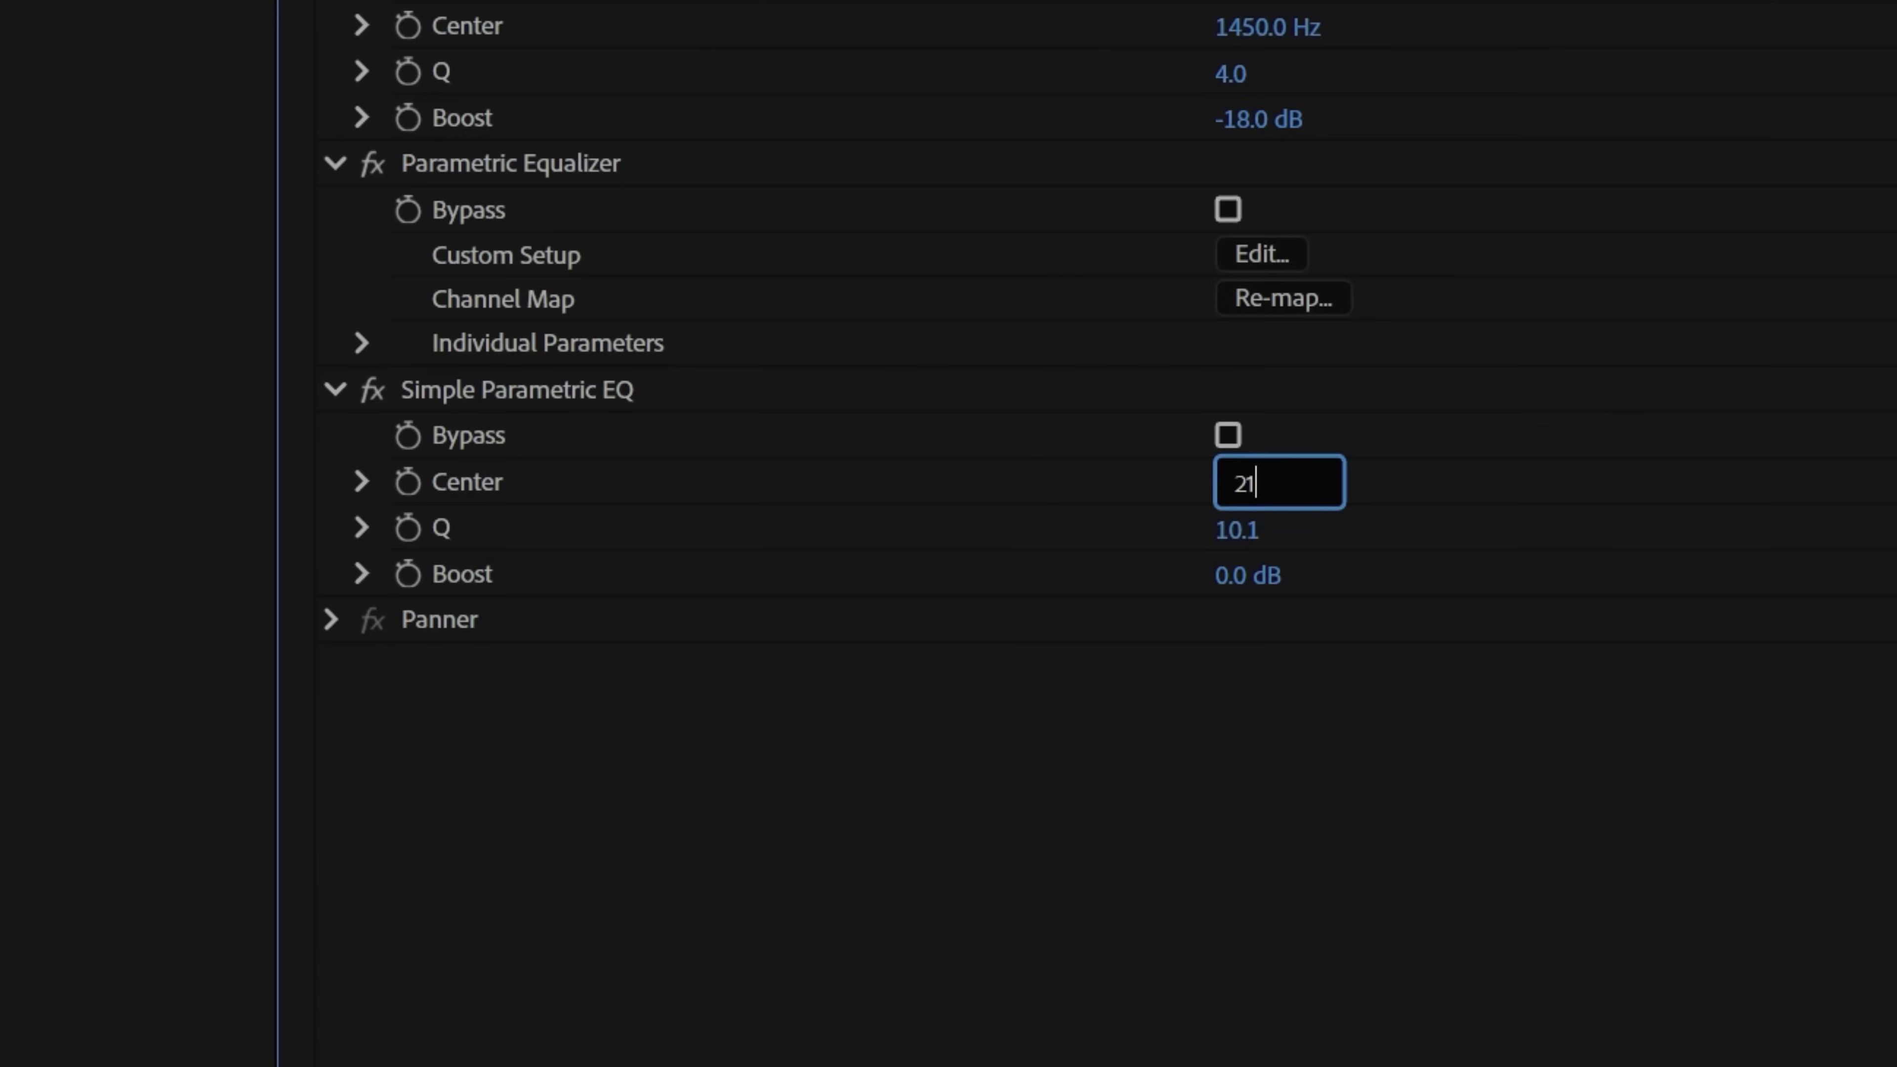